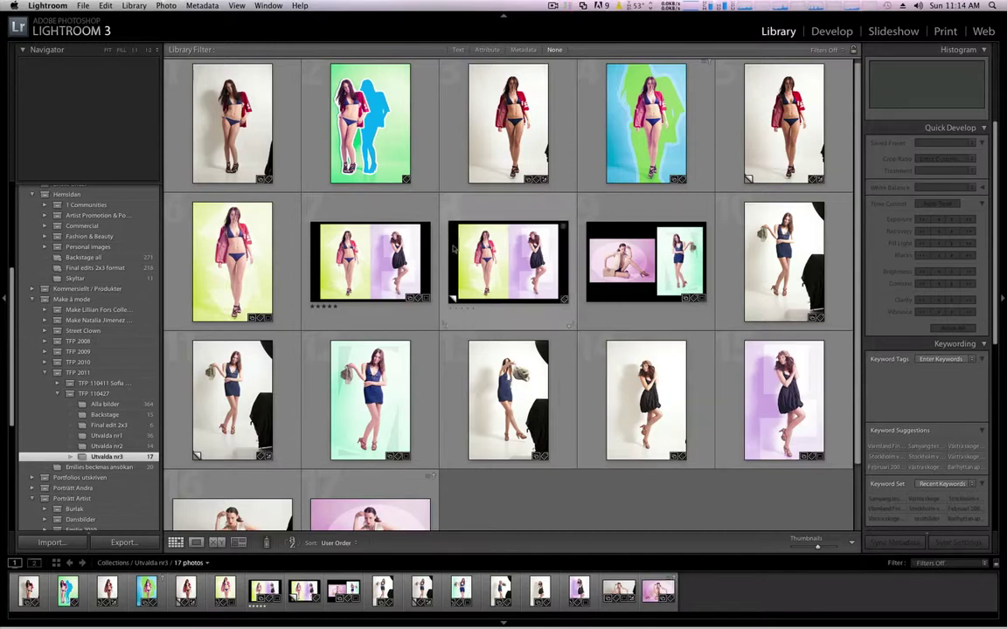
View the two-model composite full size, step to the next composite, then return to the thumbnail grid.
{"action": "left_click", "coordinate": [412, 317]}
{"action": "double_click", "coordinate": [412, 317]}
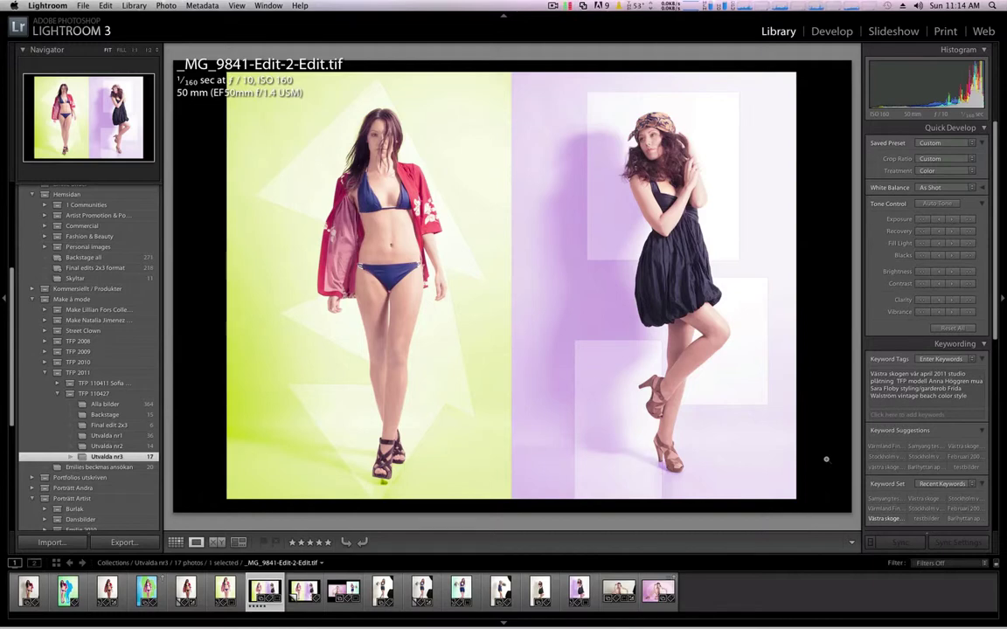
{"action": "key", "text": "Right"}
{"action": "key", "text": "Right"}
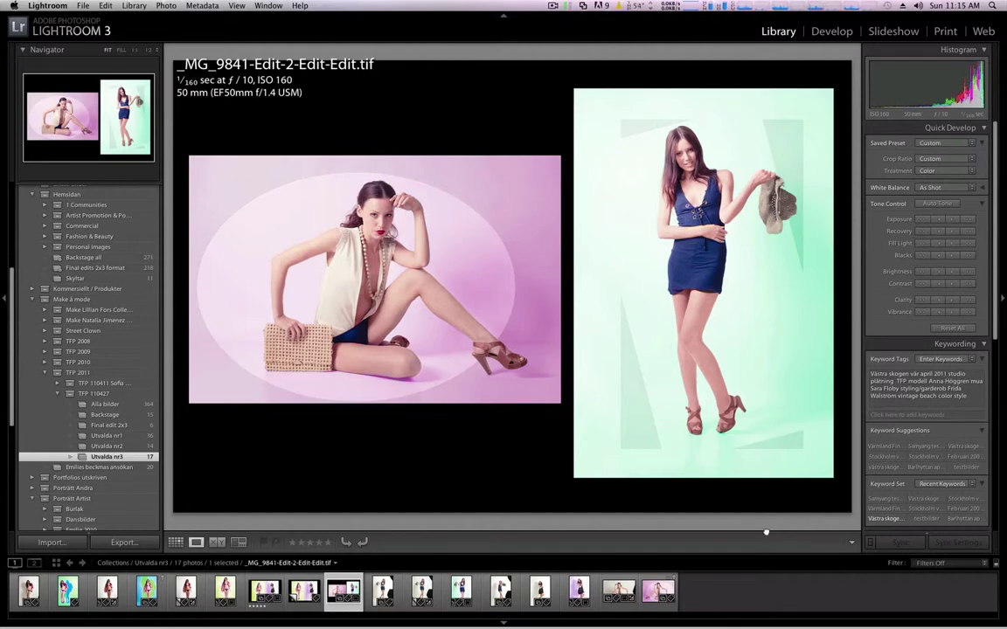
{"action": "key", "text": "g"}
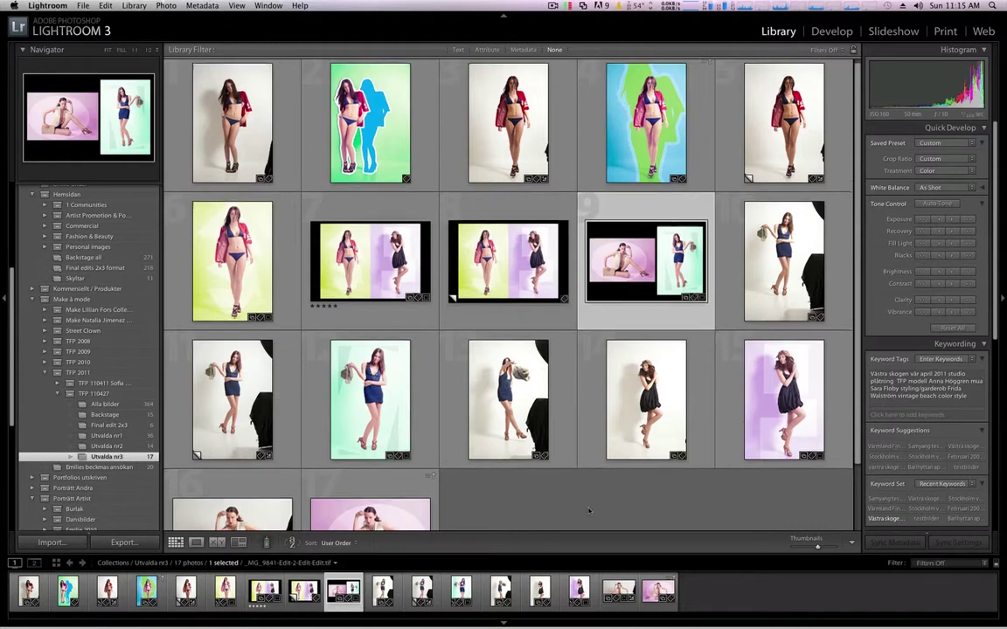
{"action": "scroll", "coordinate": [589, 511], "scroll_direction": "down", "scroll_amount": 3}
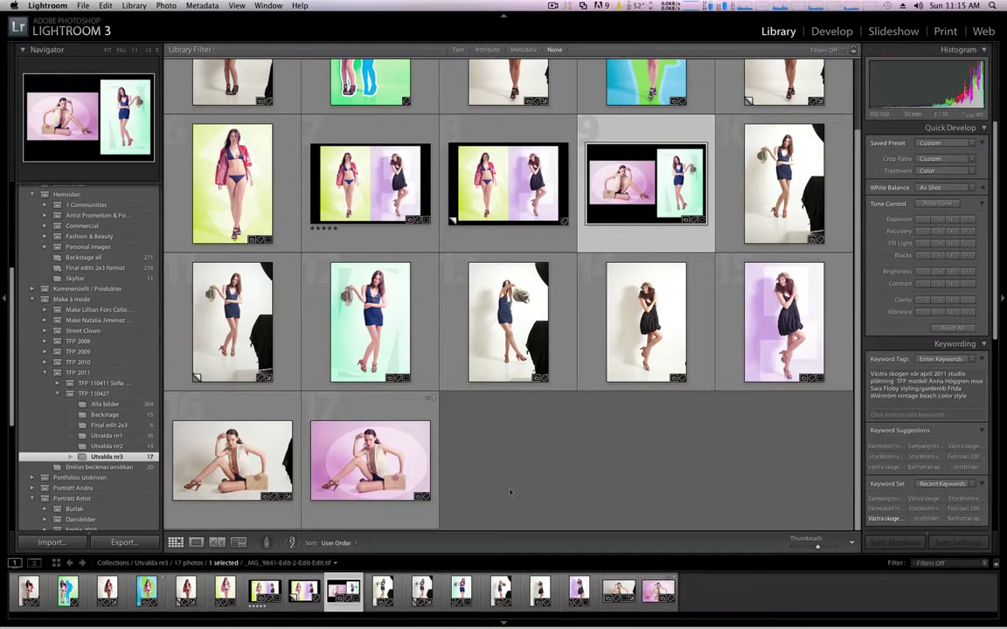
Show the pink seated-pose edit _MG_0097-Edit-2.tif full size, flipping against its CR2 original.
{"action": "double_click", "coordinate": [382, 406]}
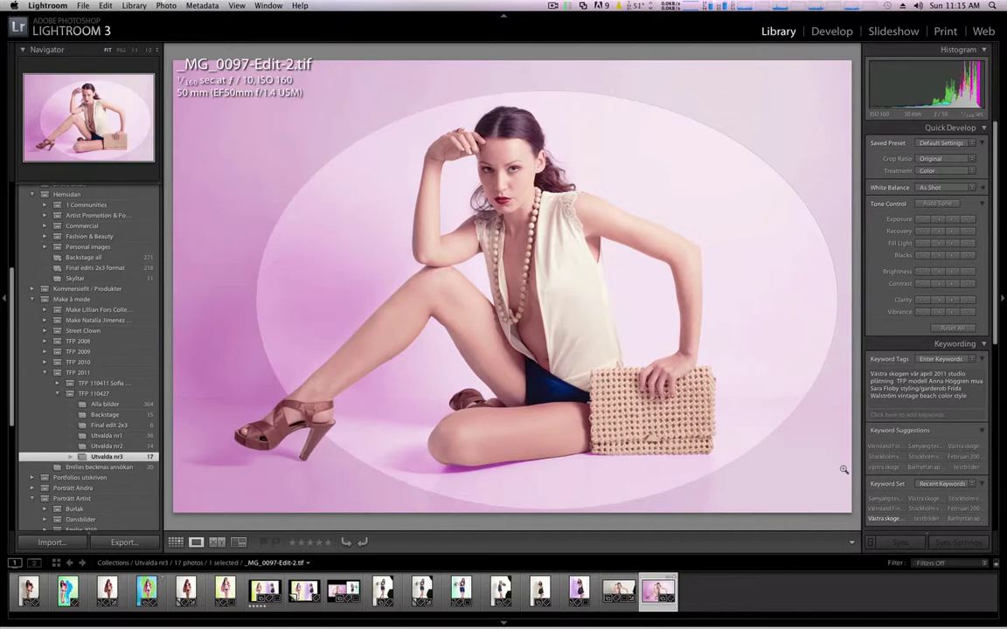
{"action": "key", "text": "Left"}
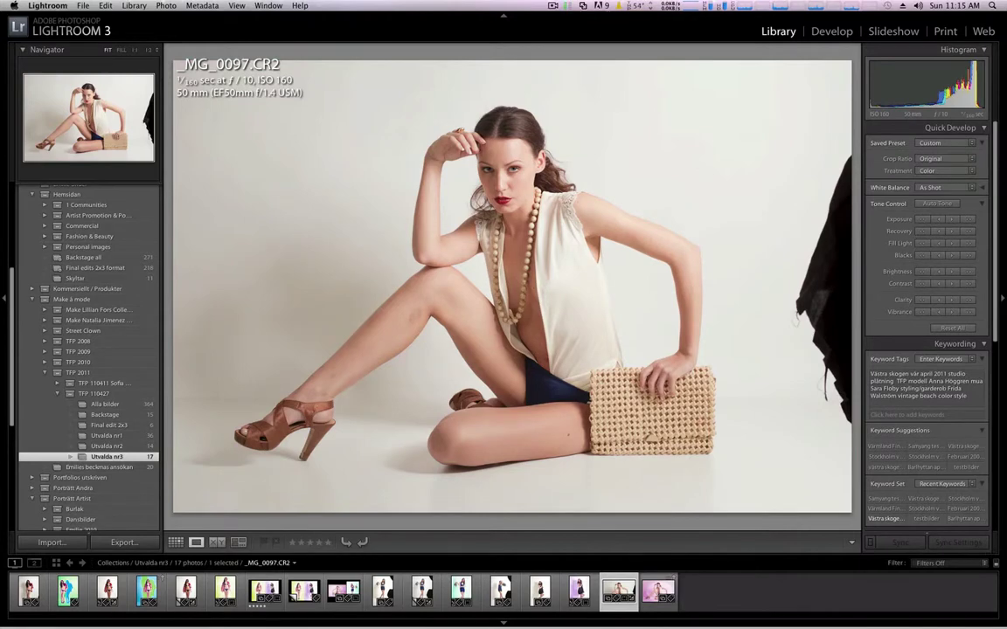
{"action": "key", "text": "Right"}
{"action": "key", "text": "Left"}
{"action": "key", "text": "Right"}
{"action": "key", "text": "Right"}
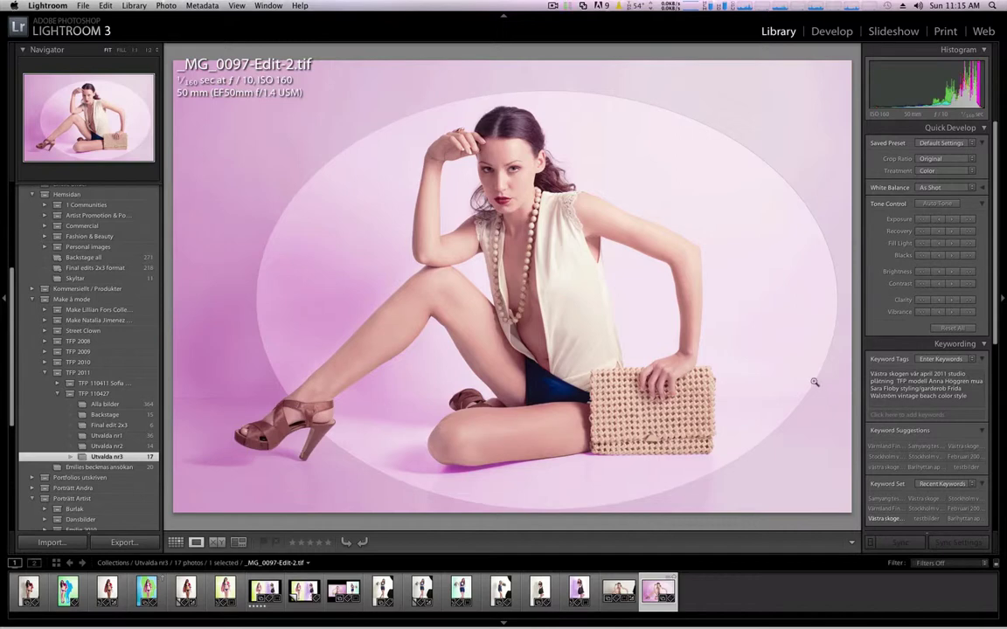
Send _MG_0097-Edit-2.tif to Photoshop CS5 with the Edit Original option.
{"action": "right_click", "coordinate": [653, 152]}
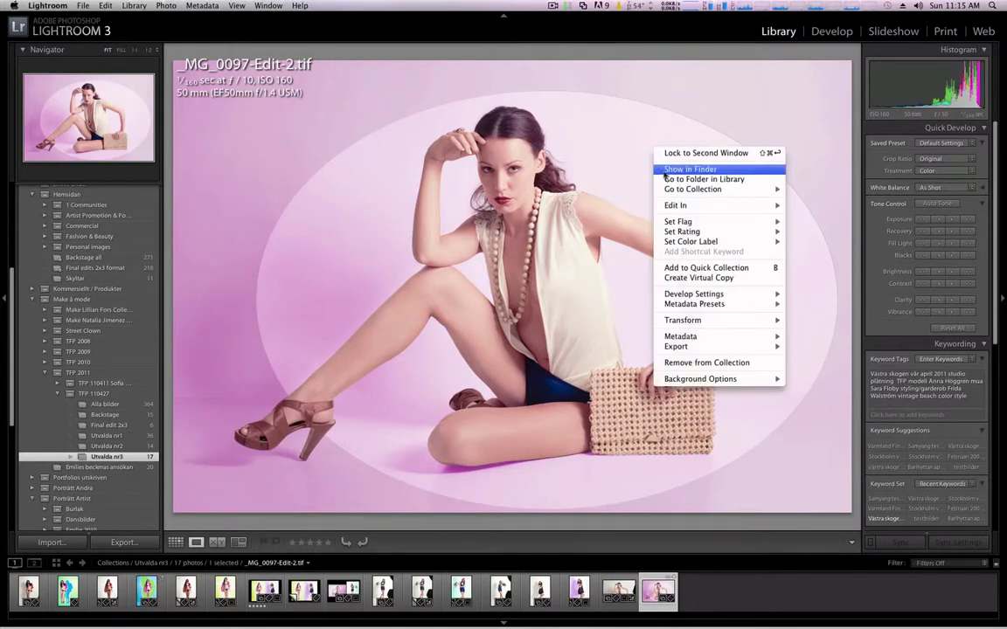
{"action": "mouse_move", "coordinate": [690, 206]}
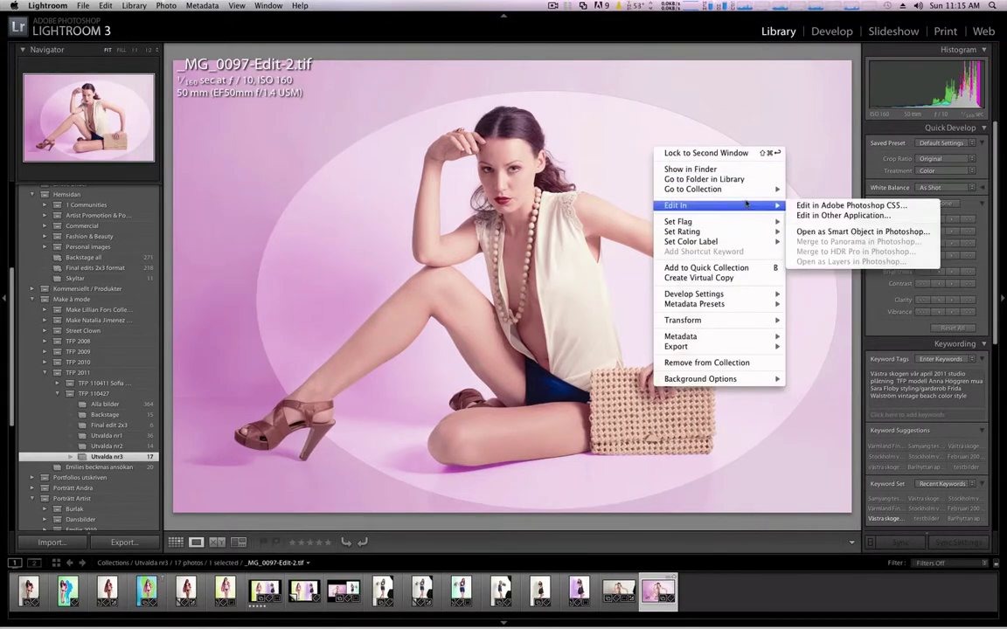
{"action": "left_click", "coordinate": [860, 208]}
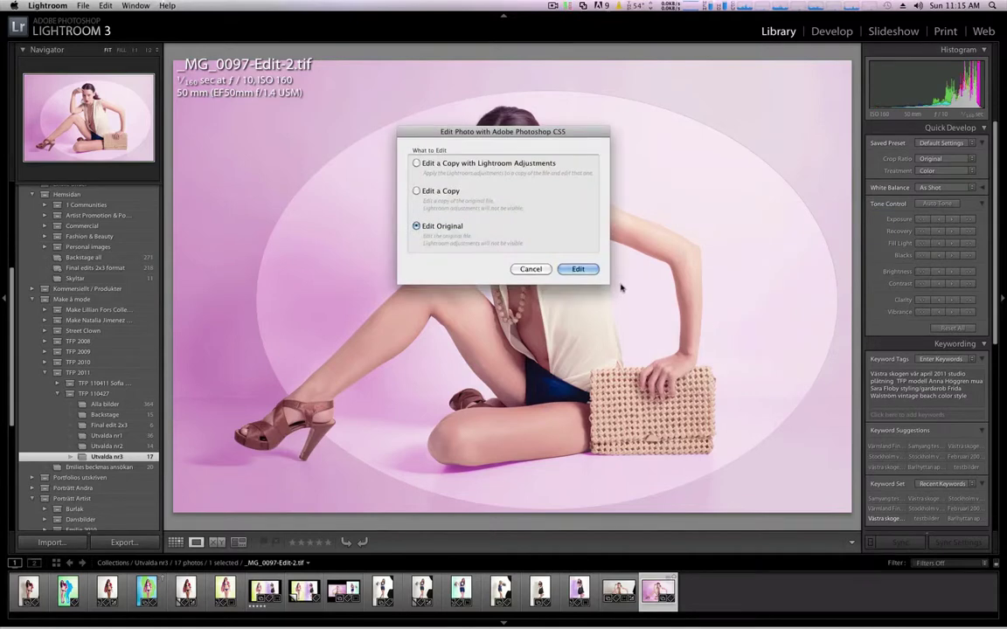
{"action": "left_click", "coordinate": [578, 268]}
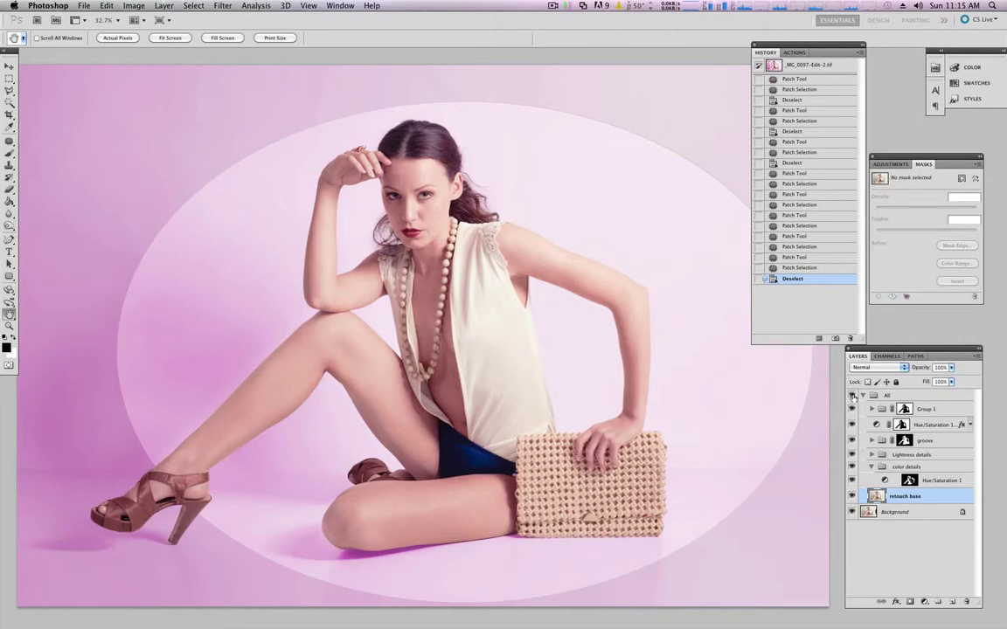
Toggle the All group off and on, then hide every layer above retouch base.
{"action": "left_click", "coordinate": [852, 395]}
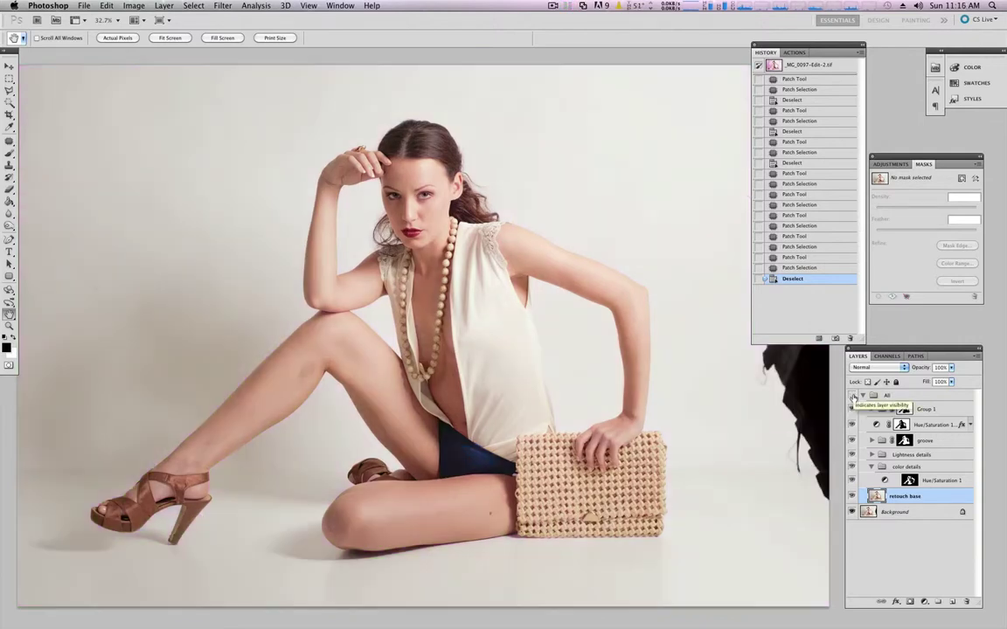
{"action": "left_click", "coordinate": [852, 494]}
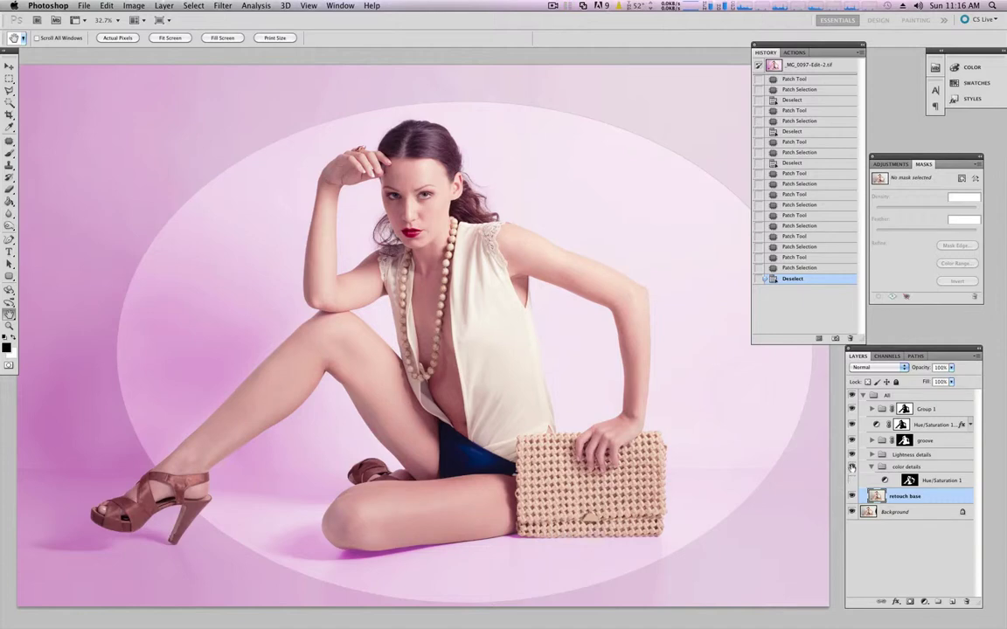
{"action": "left_click_drag", "start_coordinate": [852, 457], "coordinate": [850, 395]}
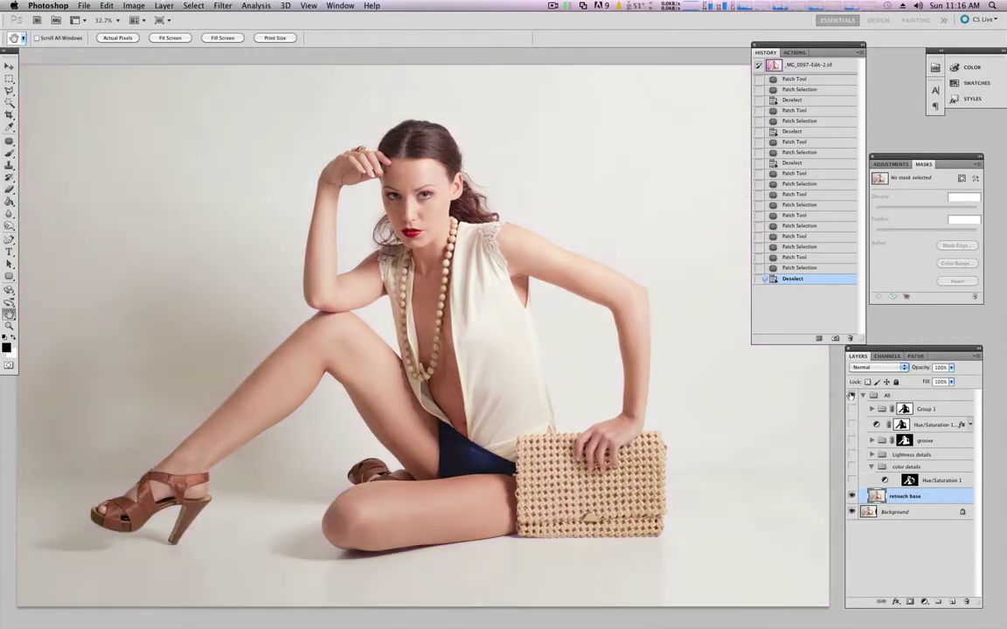
{"action": "mouse_move", "coordinate": [461, 376]}
{"action": "left_mouse_down"}
{"action": "mouse_move", "coordinate": [284, 403]}
{"action": "mouse_move", "coordinate": [498, 380]}
{"action": "mouse_move", "coordinate": [462, 361]}
{"action": "left_mouse_up"}
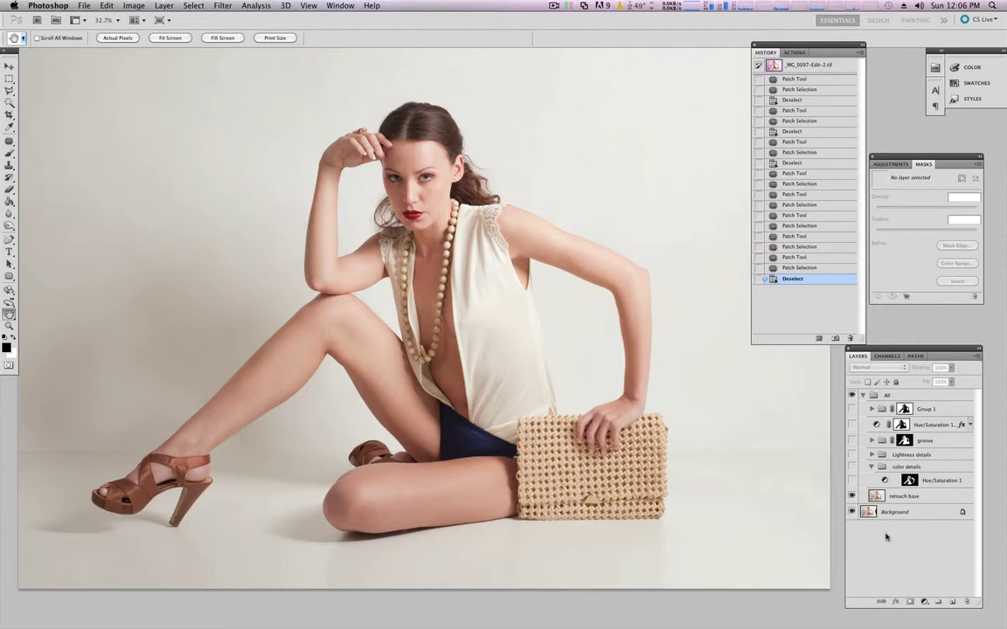
With retouch base selected and the Channels panel showing, open Image > Calculations.
{"action": "left_click", "coordinate": [884, 494]}
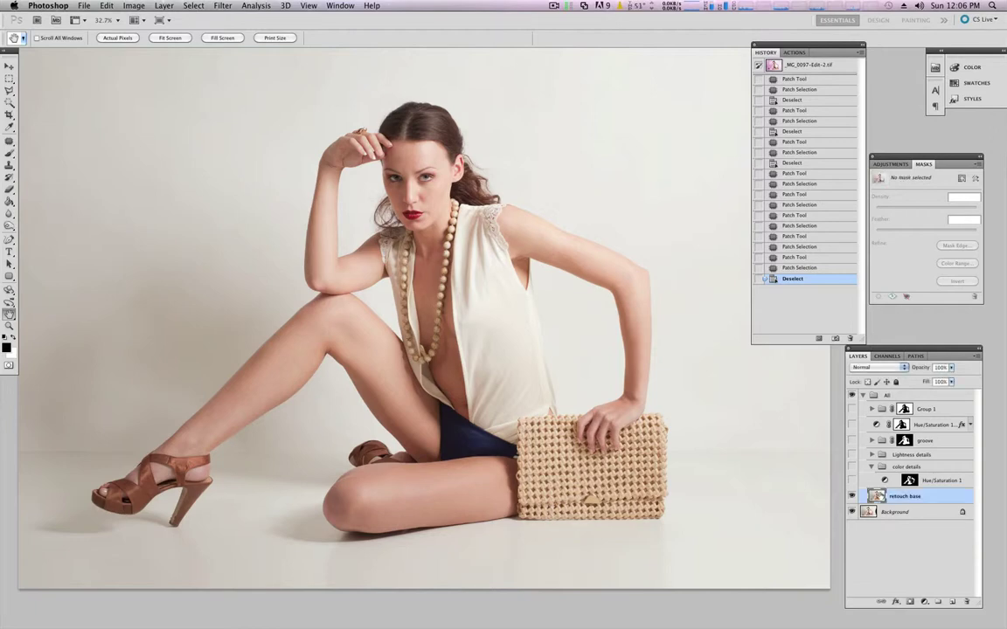
{"action": "left_click", "coordinate": [887, 356]}
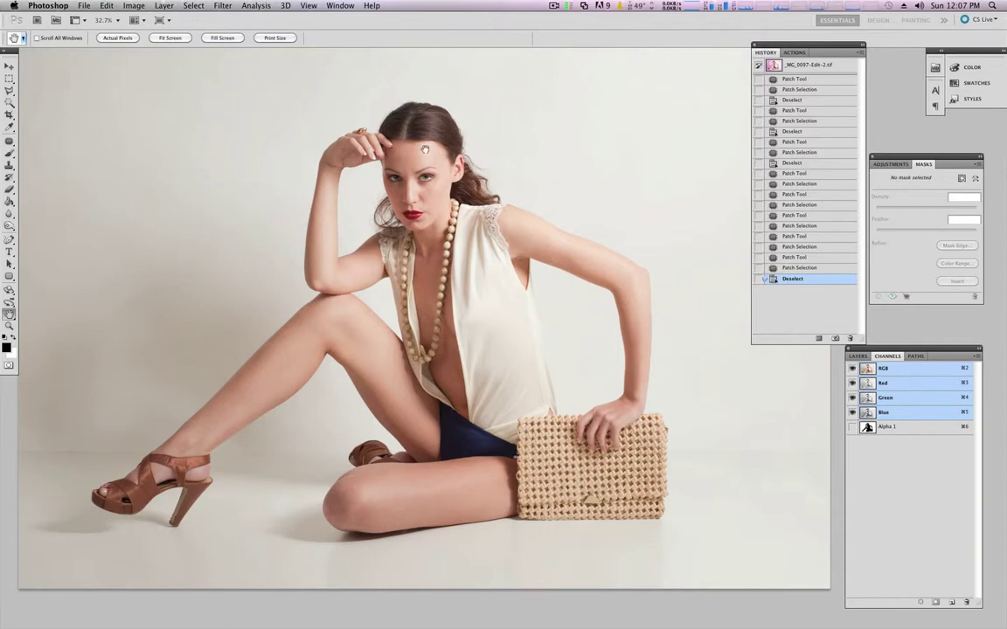
{"action": "left_click", "coordinate": [131, 5]}
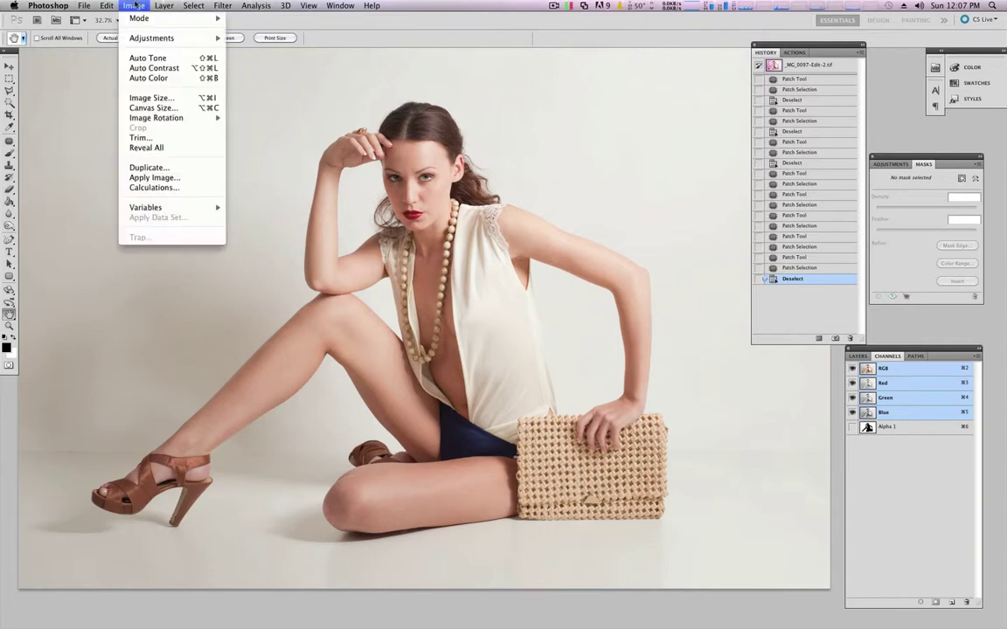
{"action": "left_click", "coordinate": [166, 187]}
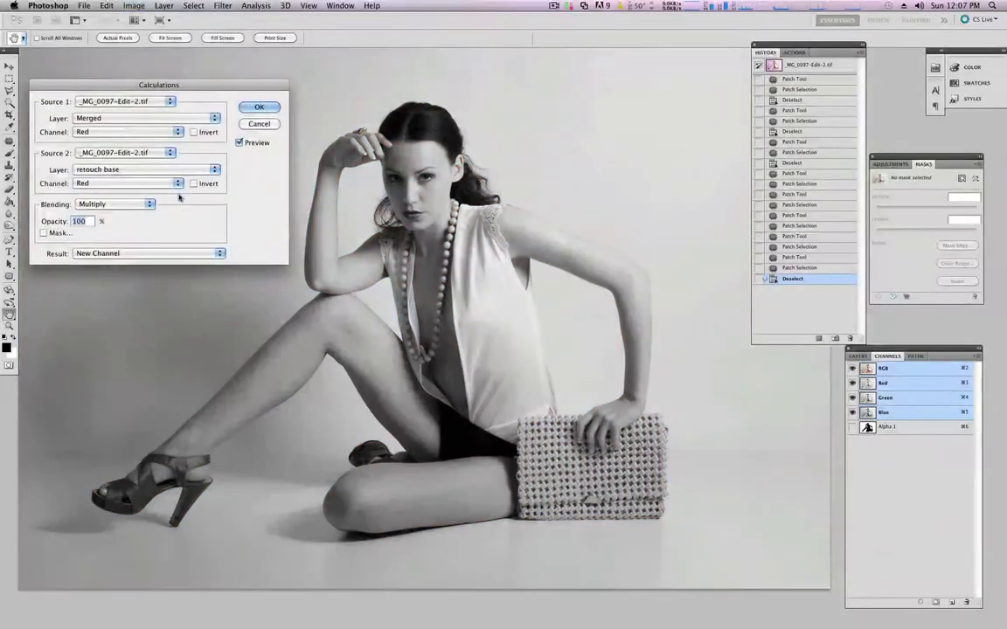
Set the Source 2 layer to Merged and the Source 1 channel to Blue.
{"action": "left_click_drag", "start_coordinate": [170, 83], "coordinate": [193, 71]}
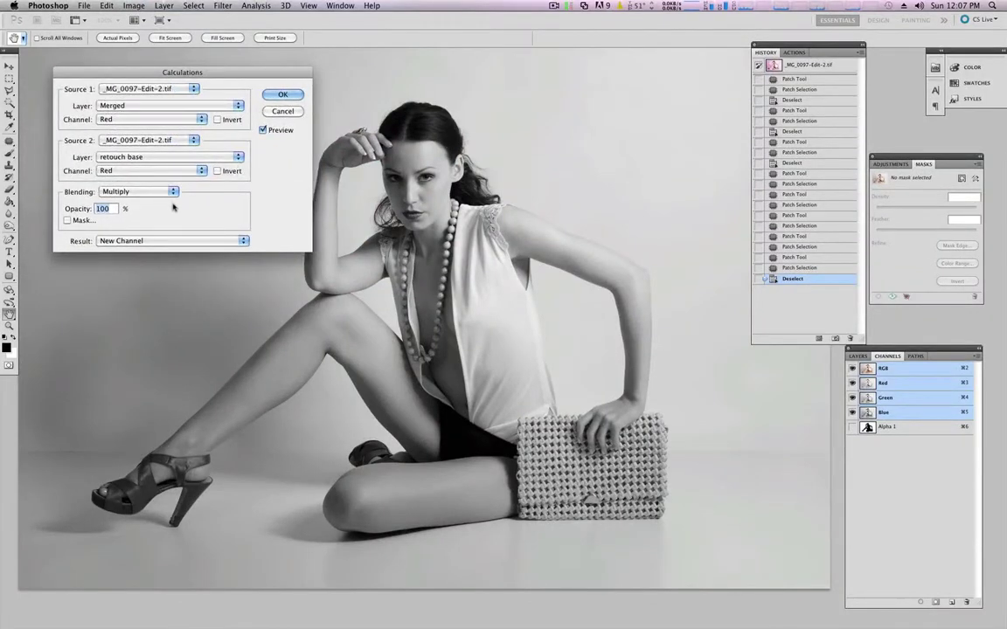
{"action": "left_click_drag", "start_coordinate": [173, 72], "coordinate": [155, 69]}
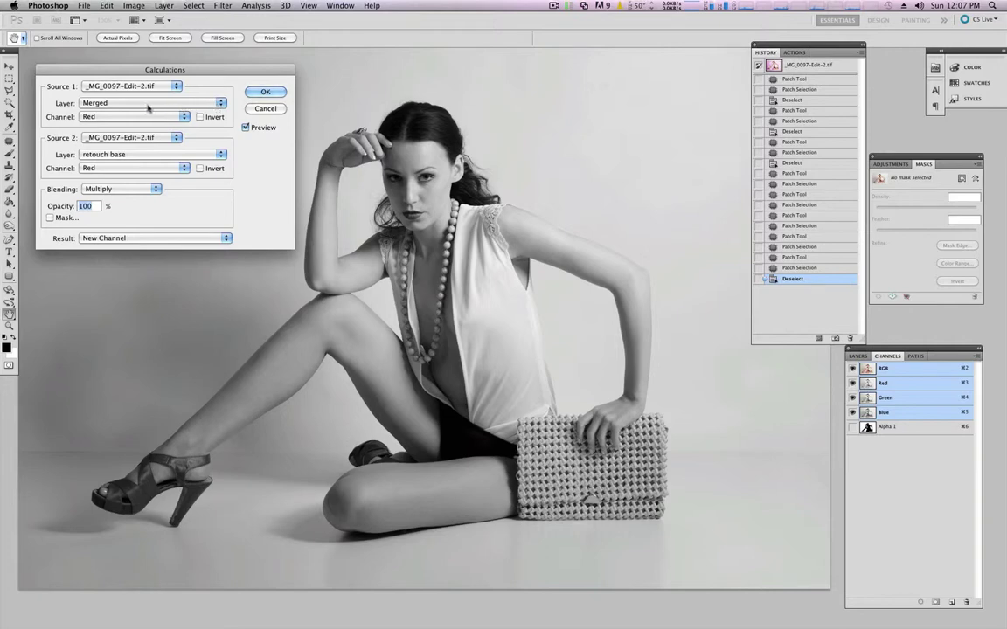
{"action": "left_click", "coordinate": [221, 102]}
{"action": "left_click", "coordinate": [160, 157]}
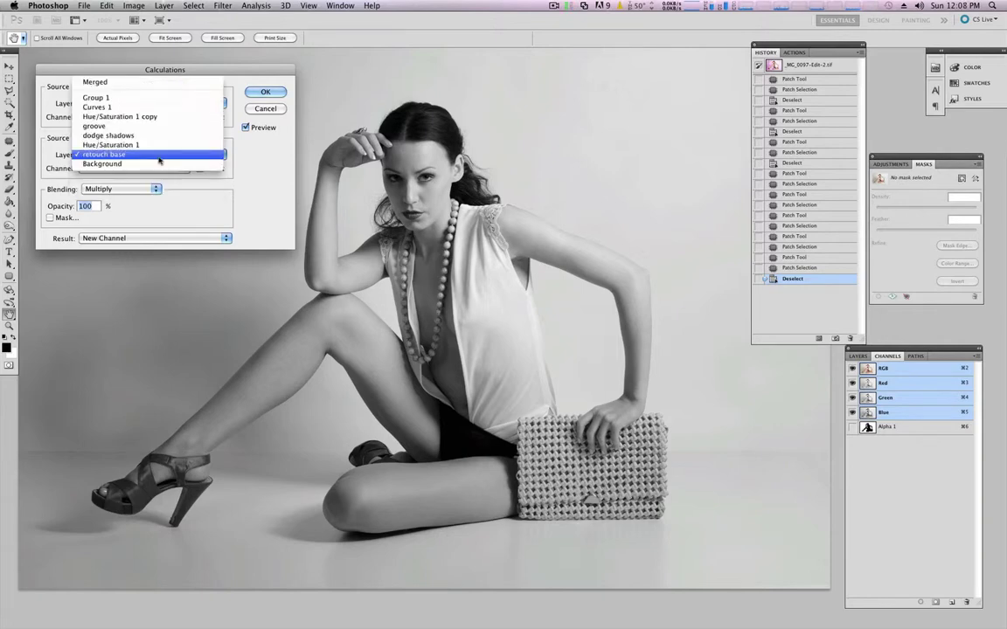
{"action": "left_click", "coordinate": [105, 82]}
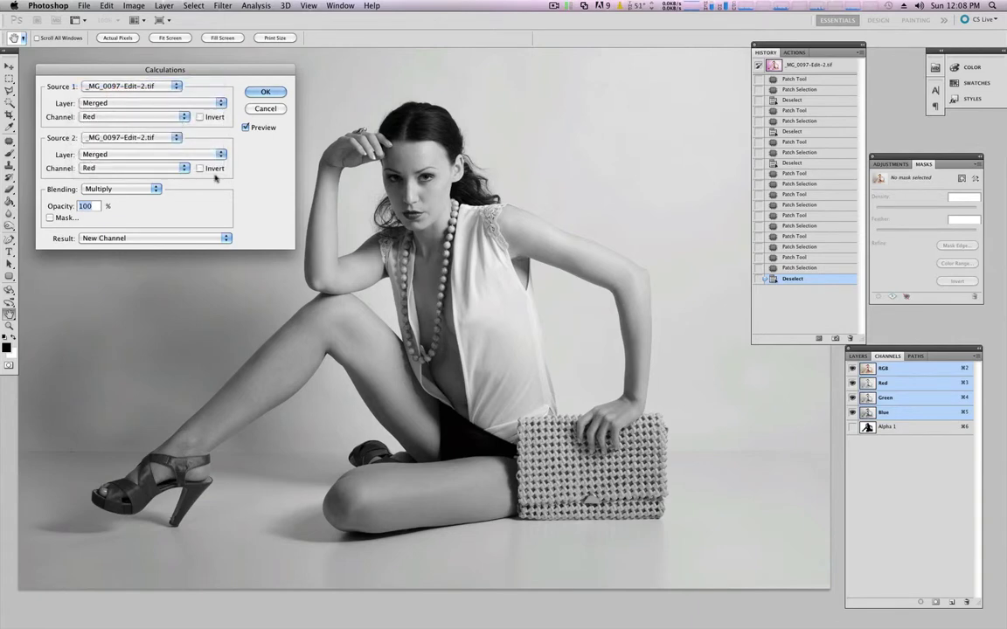
{"action": "left_click", "coordinate": [158, 117]}
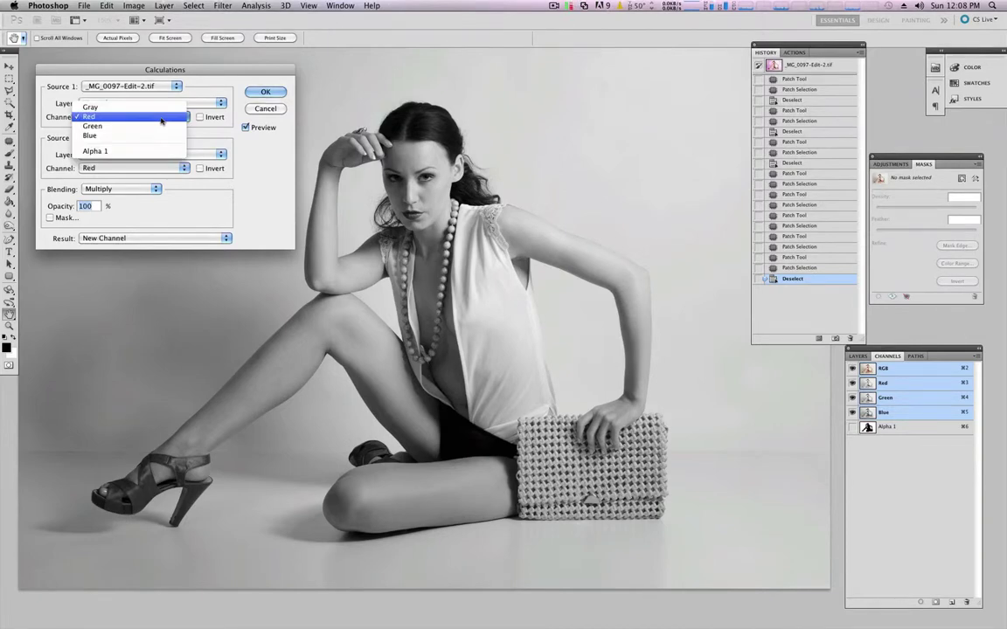
{"action": "left_click", "coordinate": [161, 118]}
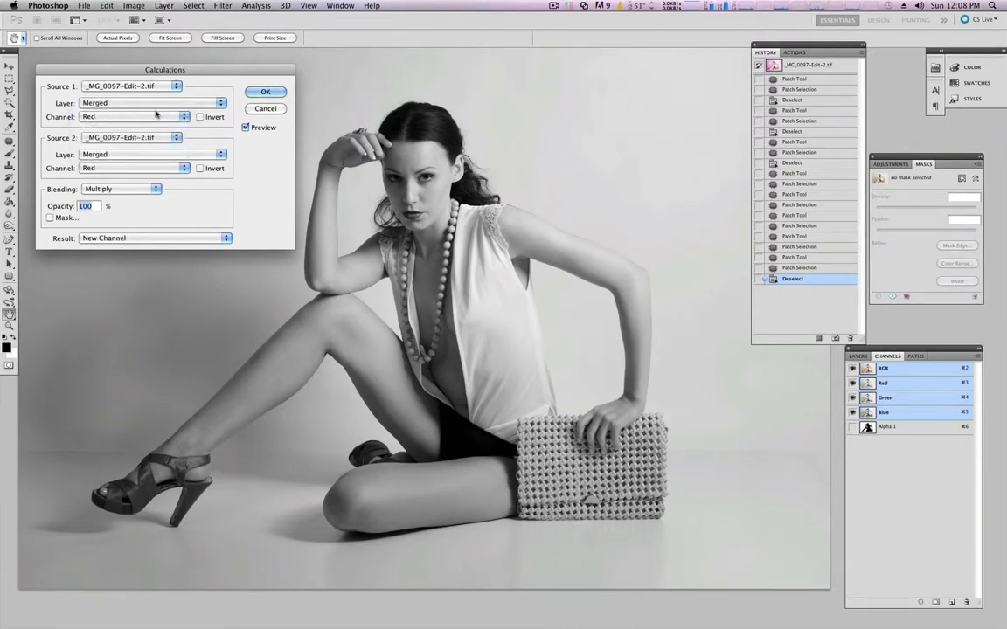
{"action": "left_click", "coordinate": [147, 114]}
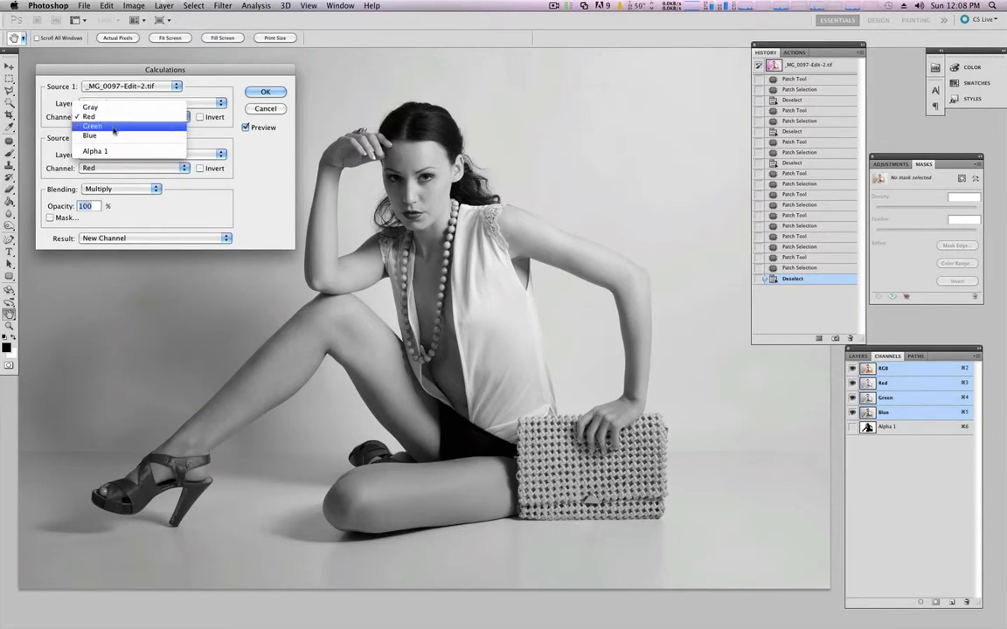
{"action": "left_click", "coordinate": [140, 135]}
Set the Source 2 channel to Blue and the blending mode to Color Burn.
{"action": "left_click", "coordinate": [158, 168]}
{"action": "left_click", "coordinate": [157, 158]}
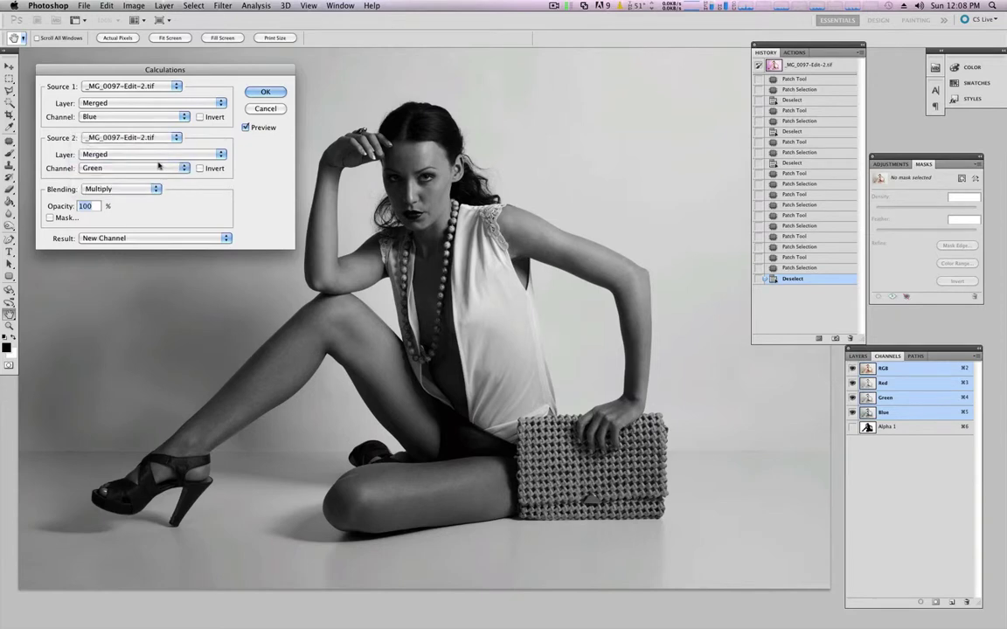
{"action": "left_click", "coordinate": [157, 168]}
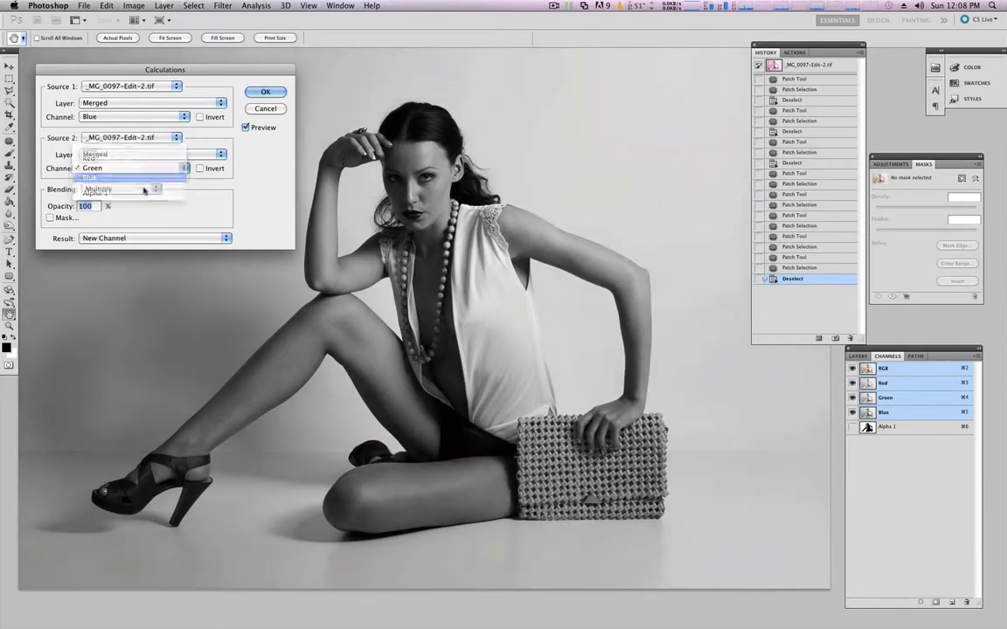
{"action": "left_click", "coordinate": [133, 178]}
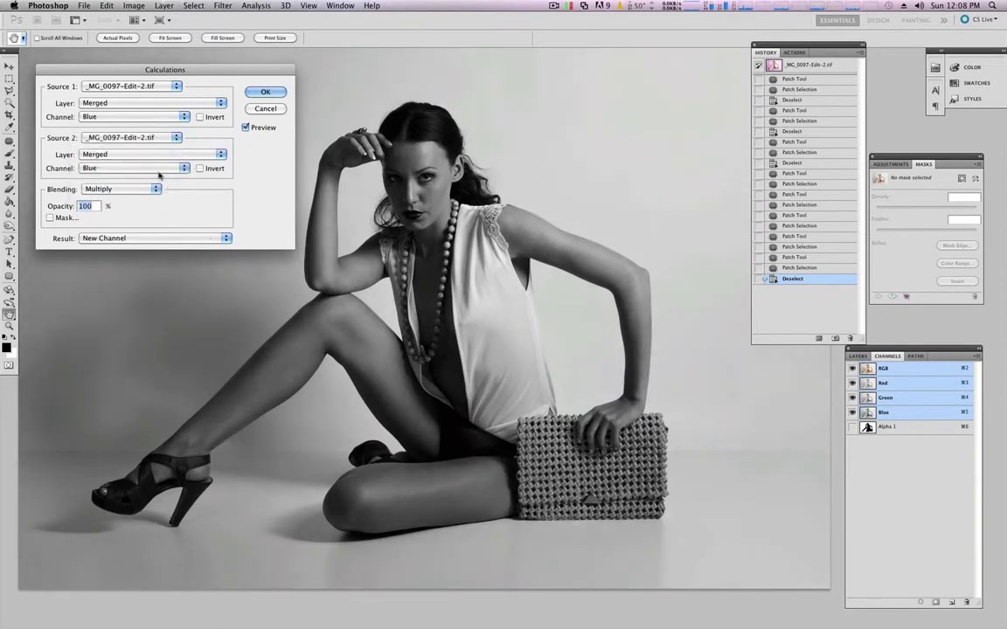
{"action": "left_click", "coordinate": [137, 189]}
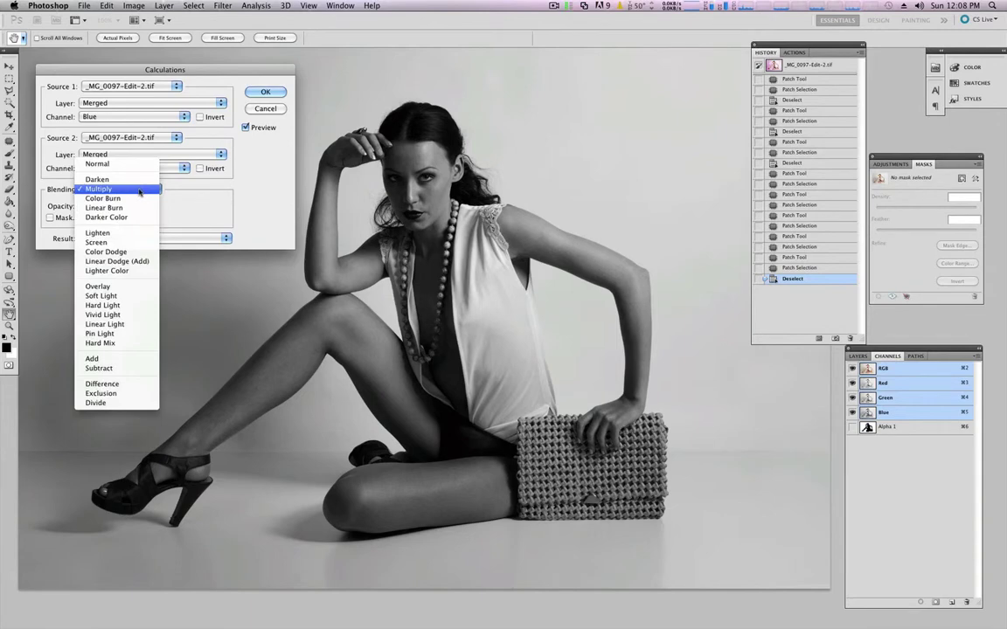
{"action": "left_click", "coordinate": [139, 200]}
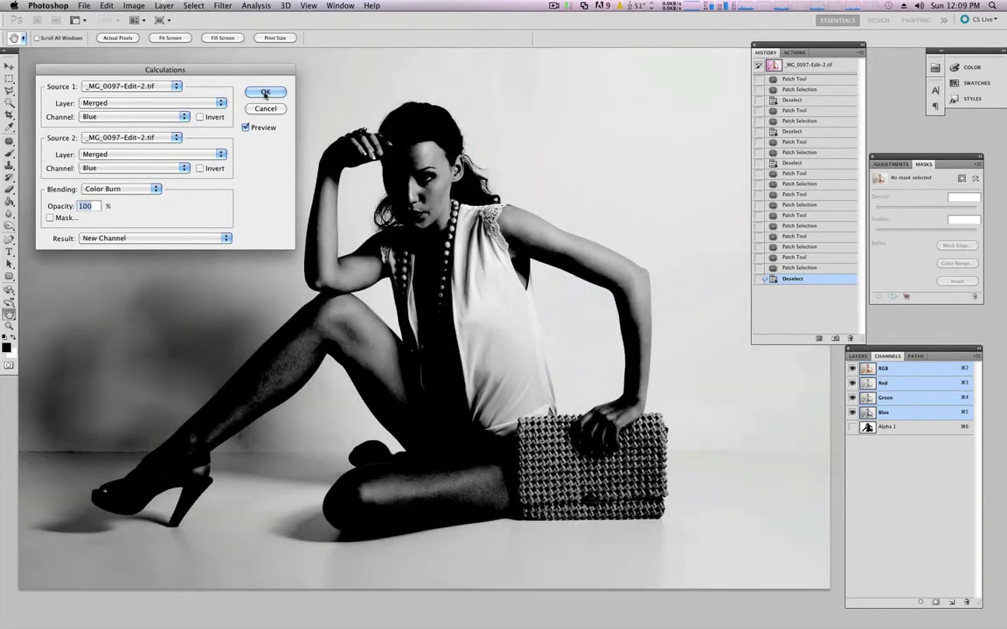
Create the Alpha 2 channel, then burn the extended leg's shin with Shadows range.
{"action": "left_click", "coordinate": [266, 92]}
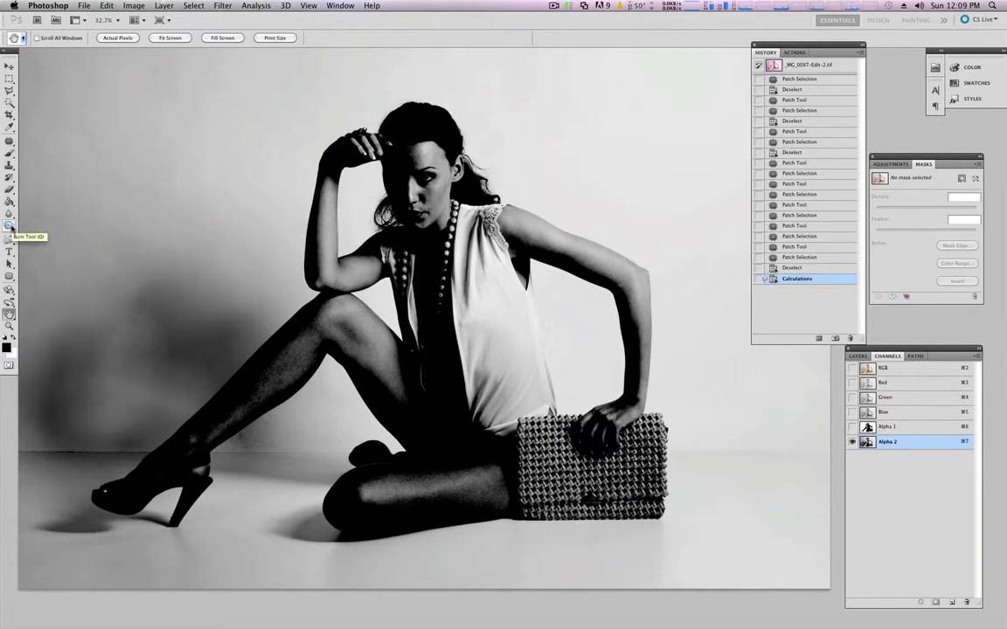
{"action": "left_click_drag", "start_coordinate": [11, 229], "coordinate": [54, 238]}
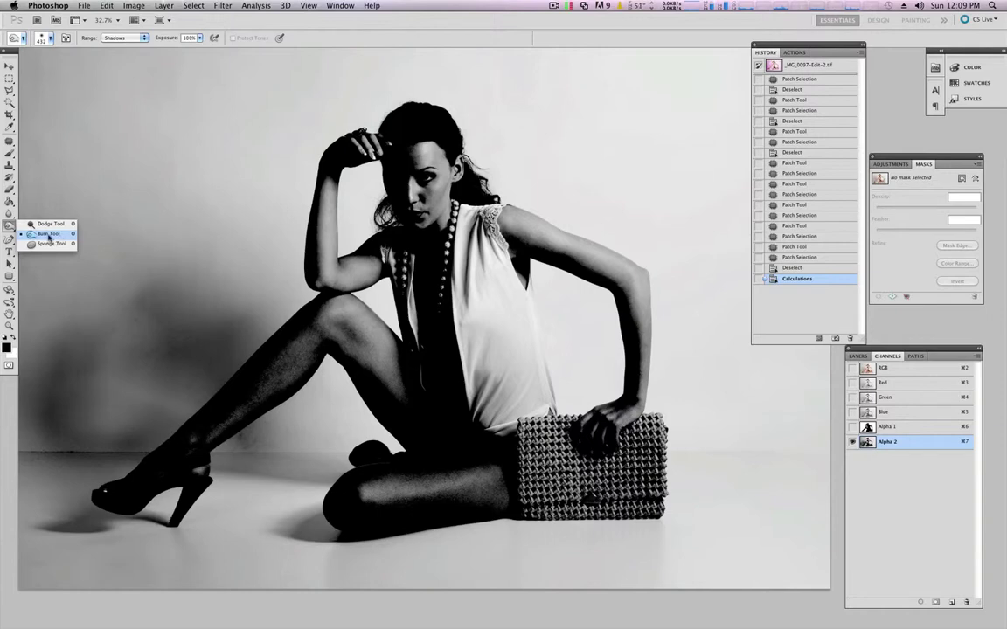
{"action": "left_click", "coordinate": [50, 234]}
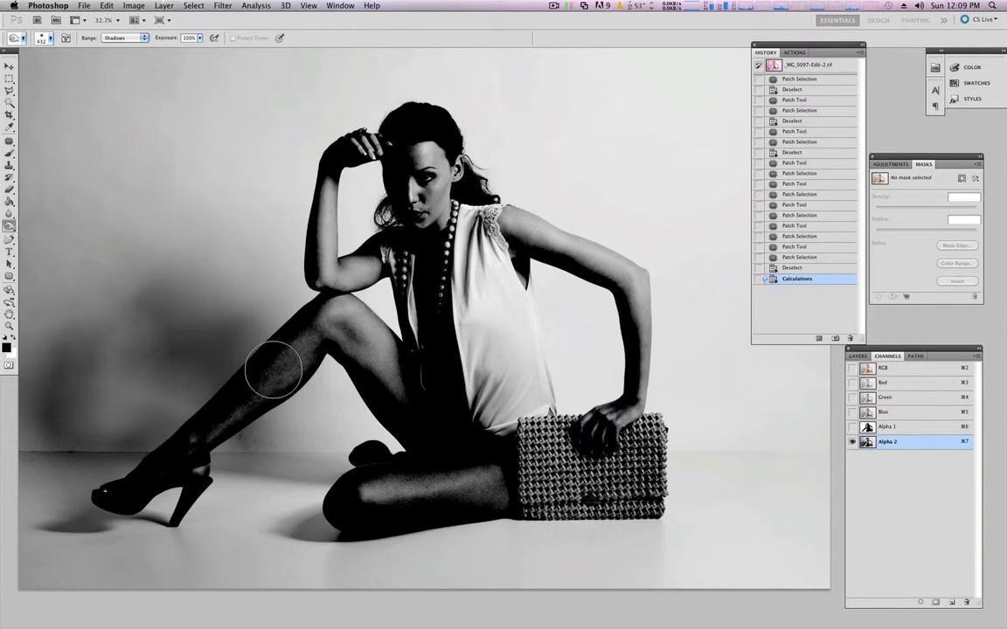
{"action": "mouse_move", "coordinate": [270, 370]}
{"action": "left_mouse_down"}
{"action": "mouse_move", "coordinate": [292, 354]}
{"action": "mouse_move", "coordinate": [229, 382]}
{"action": "left_mouse_up"}
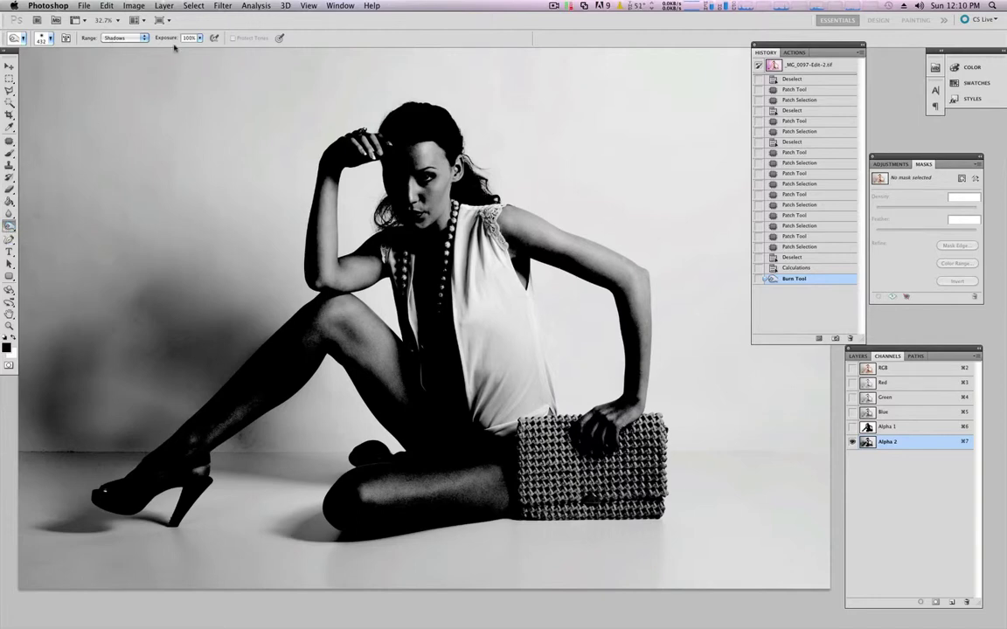
Burn the thigh, knee and upper arm with the range kept on Shadows.
{"action": "left_click", "coordinate": [129, 42]}
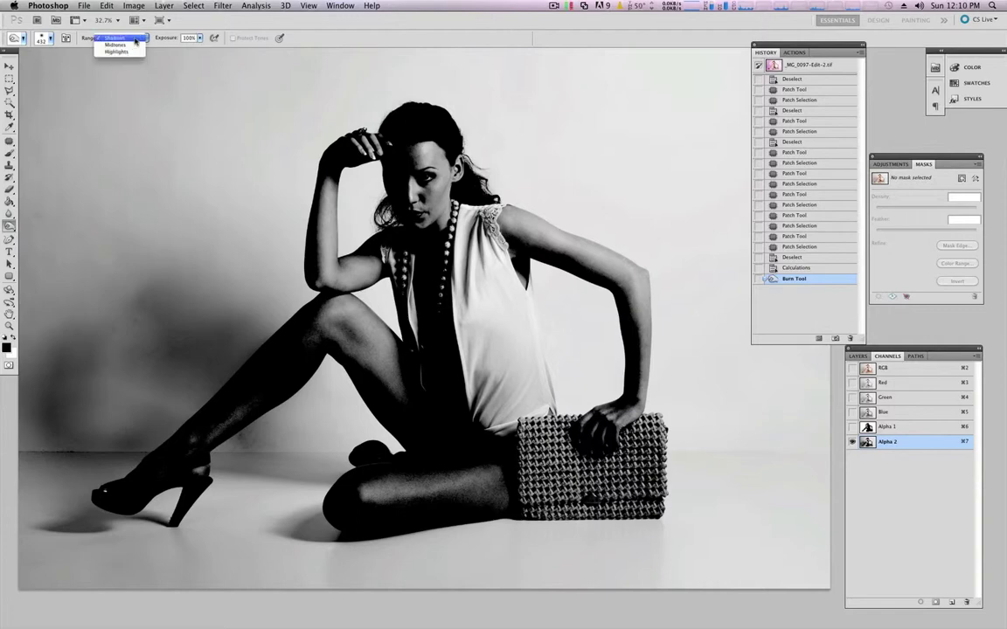
{"action": "left_click", "coordinate": [135, 39]}
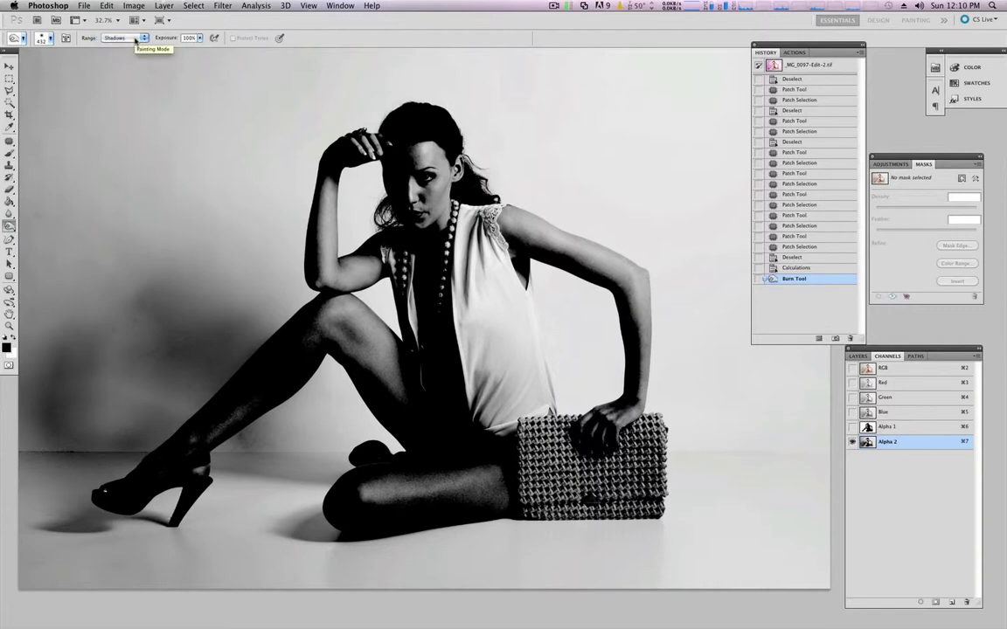
{"action": "left_click", "coordinate": [132, 40]}
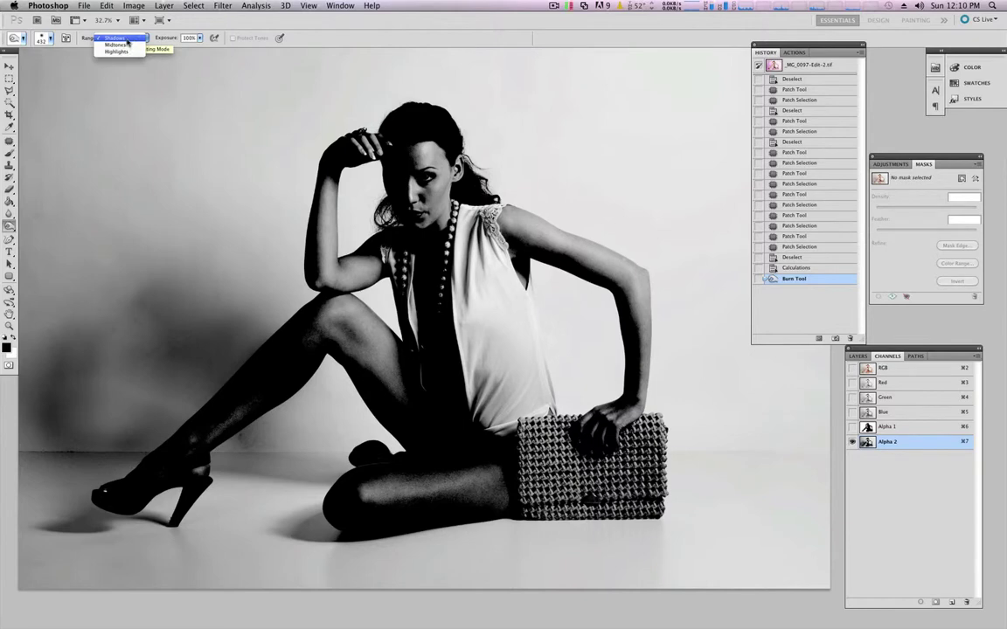
{"action": "left_click", "coordinate": [128, 41]}
{"action": "mouse_move", "coordinate": [311, 301]}
{"action": "left_mouse_down"}
{"action": "mouse_move", "coordinate": [361, 313]}
{"action": "mouse_move", "coordinate": [374, 342]}
{"action": "mouse_move", "coordinate": [398, 337]}
{"action": "left_mouse_up"}
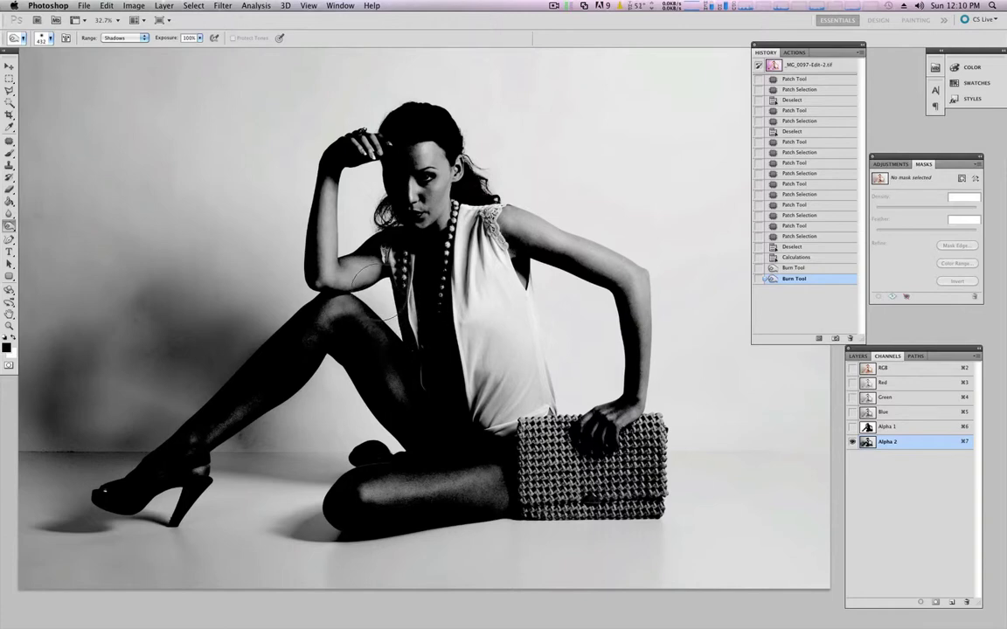
{"action": "mouse_move", "coordinate": [386, 354]}
{"action": "left_mouse_down"}
{"action": "mouse_move", "coordinate": [361, 316]}
{"action": "mouse_move", "coordinate": [334, 176]}
{"action": "mouse_move", "coordinate": [335, 271]}
{"action": "left_mouse_up"}
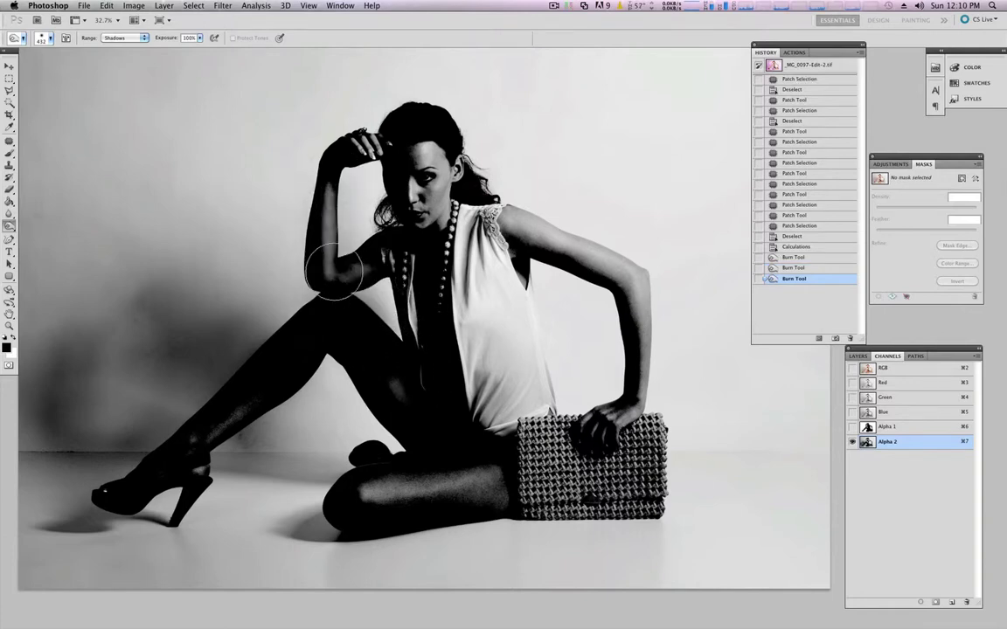
{"action": "mouse_move", "coordinate": [312, 168]}
{"action": "left_mouse_down"}
{"action": "mouse_move", "coordinate": [340, 261]}
{"action": "mouse_move", "coordinate": [409, 163]}
{"action": "mouse_move", "coordinate": [384, 139]}
{"action": "mouse_move", "coordinate": [393, 476]}
{"action": "mouse_move", "coordinate": [348, 516]}
{"action": "mouse_move", "coordinate": [371, 499]}
{"action": "mouse_move", "coordinate": [461, 482]}
{"action": "mouse_move", "coordinate": [471, 465]}
{"action": "left_mouse_up"}
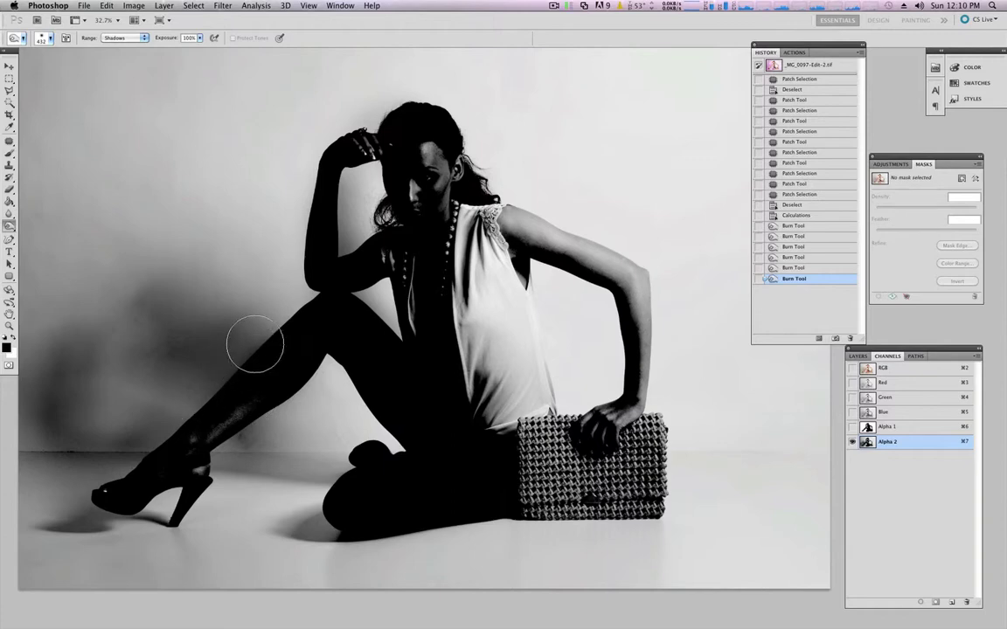
Remove the stray burn beside the thigh by deleting that History state.
{"action": "mouse_move", "coordinate": [254, 339]}
{"action": "left_mouse_down"}
{"action": "mouse_move", "coordinate": [203, 370]}
{"action": "mouse_move", "coordinate": [245, 284]}
{"action": "mouse_move", "coordinate": [336, 259]}
{"action": "left_mouse_up"}
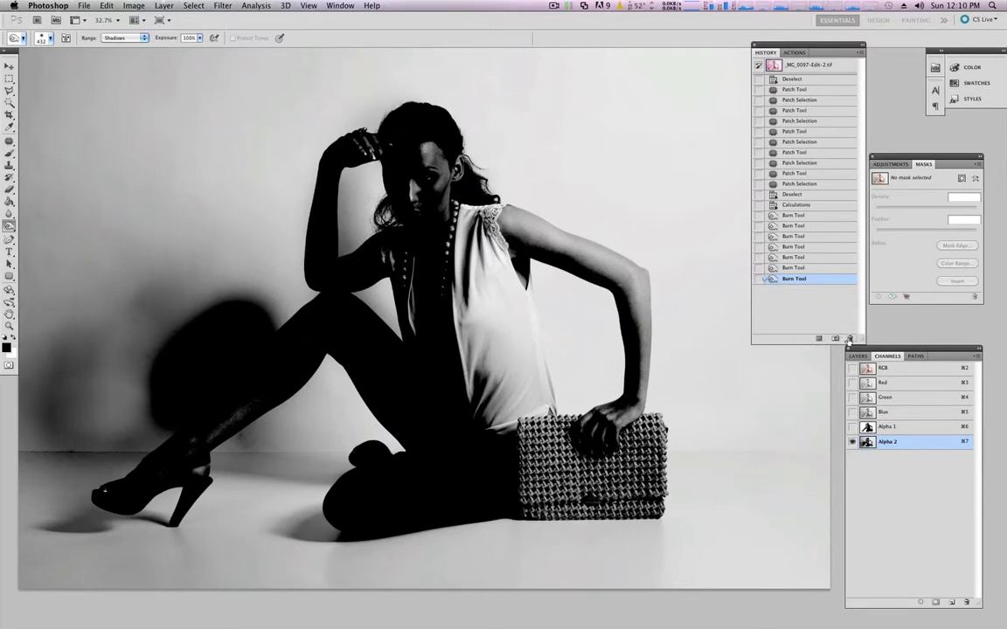
{"action": "left_click", "coordinate": [849, 339]}
{"action": "left_click", "coordinate": [578, 208]}
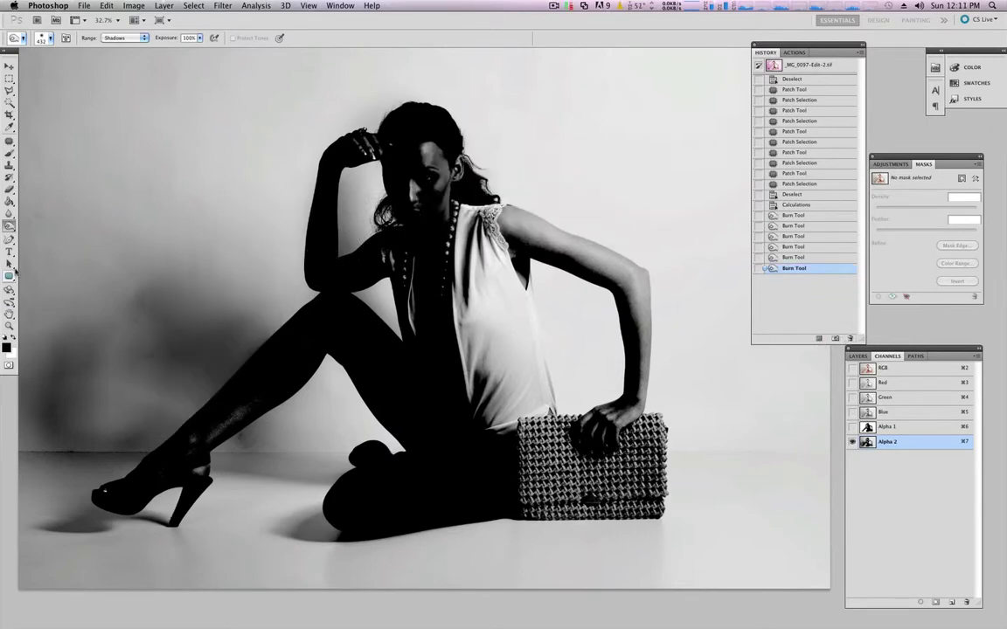
Dodge the wall left of the leg with the Highlights range.
{"action": "left_click", "coordinate": [9, 226]}
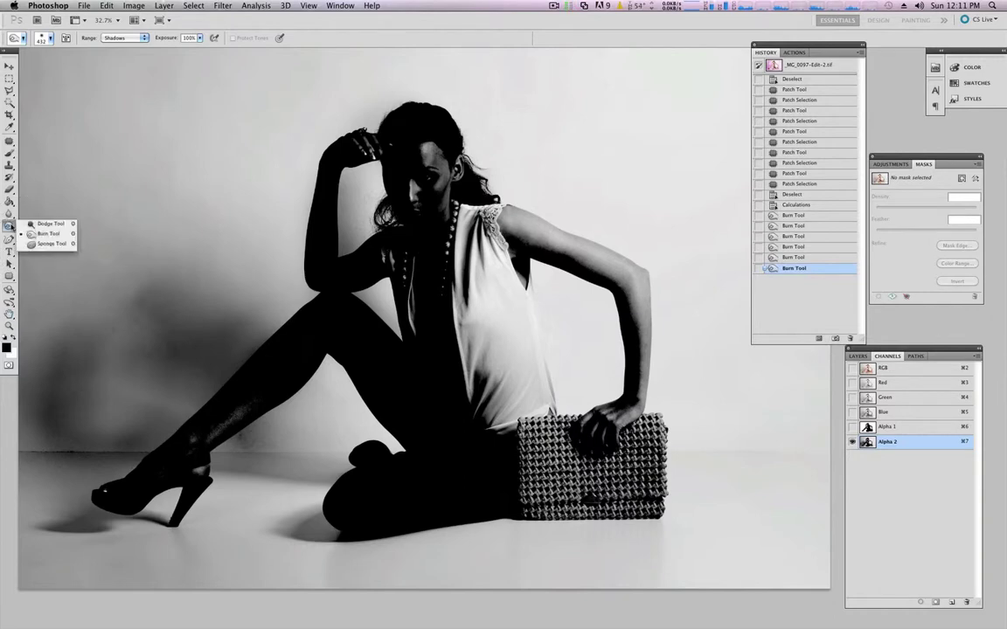
{"action": "left_click", "coordinate": [50, 235]}
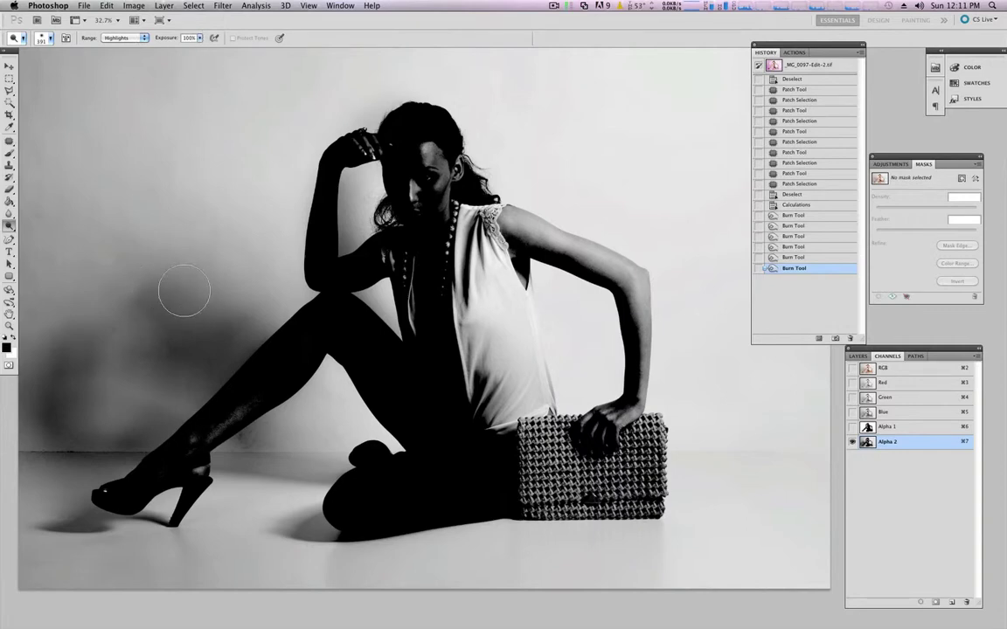
{"action": "mouse_move", "coordinate": [214, 354]}
{"action": "left_mouse_down"}
{"action": "mouse_move", "coordinate": [225, 279]}
{"action": "mouse_move", "coordinate": [192, 353]}
{"action": "mouse_move", "coordinate": [115, 444]}
{"action": "mouse_move", "coordinate": [194, 405]}
{"action": "left_mouse_up"}
{"action": "mouse_move", "coordinate": [187, 353]}
{"action": "left_mouse_down"}
{"action": "mouse_move", "coordinate": [218, 288]}
{"action": "mouse_move", "coordinate": [104, 410]}
{"action": "mouse_move", "coordinate": [61, 411]}
{"action": "left_mouse_up"}
{"action": "mouse_move", "coordinate": [222, 342]}
{"action": "left_mouse_down"}
{"action": "mouse_move", "coordinate": [71, 468]}
{"action": "mouse_move", "coordinate": [224, 341]}
{"action": "mouse_move", "coordinate": [191, 356]}
{"action": "mouse_move", "coordinate": [106, 444]}
{"action": "mouse_move", "coordinate": [272, 305]}
{"action": "mouse_move", "coordinate": [182, 353]}
{"action": "mouse_move", "coordinate": [58, 504]}
{"action": "mouse_move", "coordinate": [248, 355]}
{"action": "mouse_move", "coordinate": [262, 306]}
{"action": "mouse_move", "coordinate": [96, 444]}
{"action": "mouse_move", "coordinate": [102, 460]}
{"action": "mouse_move", "coordinate": [85, 499]}
{"action": "mouse_move", "coordinate": [108, 485]}
{"action": "mouse_move", "coordinate": [82, 535]}
{"action": "mouse_move", "coordinate": [137, 538]}
{"action": "mouse_move", "coordinate": [75, 489]}
{"action": "mouse_move", "coordinate": [52, 487]}
{"action": "mouse_move", "coordinate": [103, 547]}
{"action": "mouse_move", "coordinate": [121, 552]}
{"action": "mouse_move", "coordinate": [94, 523]}
{"action": "mouse_move", "coordinate": [110, 544]}
{"action": "mouse_move", "coordinate": [97, 542]}
{"action": "mouse_move", "coordinate": [143, 556]}
{"action": "mouse_move", "coordinate": [177, 509]}
{"action": "mouse_move", "coordinate": [162, 495]}
{"action": "mouse_move", "coordinate": [117, 554]}
{"action": "mouse_move", "coordinate": [168, 530]}
{"action": "mouse_move", "coordinate": [264, 446]}
{"action": "mouse_move", "coordinate": [204, 492]}
{"action": "mouse_move", "coordinate": [231, 460]}
{"action": "mouse_move", "coordinate": [279, 444]}
{"action": "mouse_move", "coordinate": [268, 460]}
{"action": "mouse_move", "coordinate": [320, 376]}
{"action": "mouse_move", "coordinate": [352, 421]}
{"action": "left_mouse_up"}
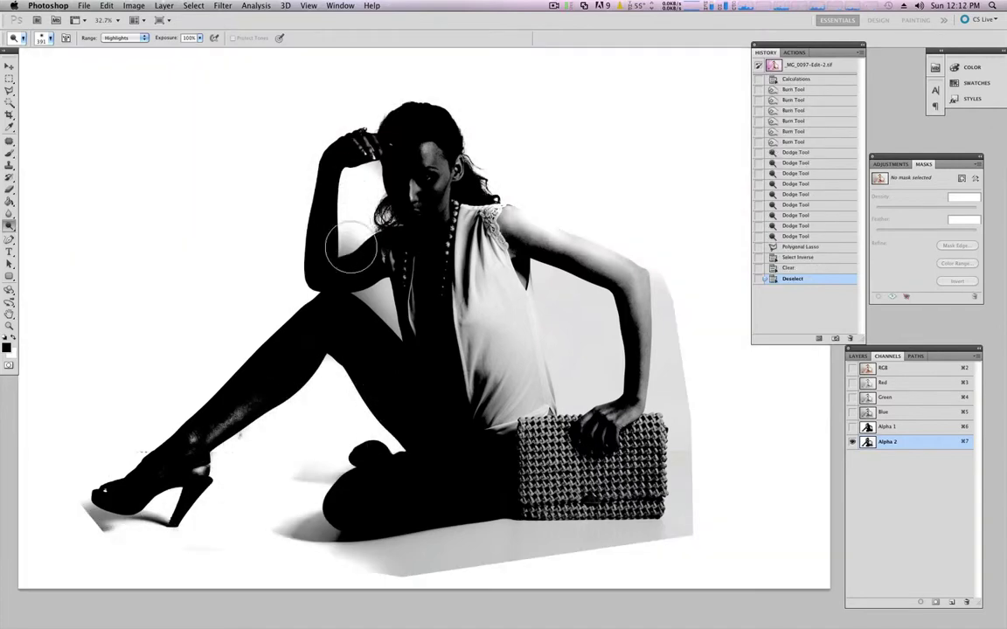
Dodge the background around the raised hand, armpit, floor shadow and lower leg.
{"action": "mouse_move", "coordinate": [359, 158]}
{"action": "left_mouse_down"}
{"action": "mouse_move", "coordinate": [378, 213]}
{"action": "mouse_move", "coordinate": [353, 169]}
{"action": "left_mouse_up"}
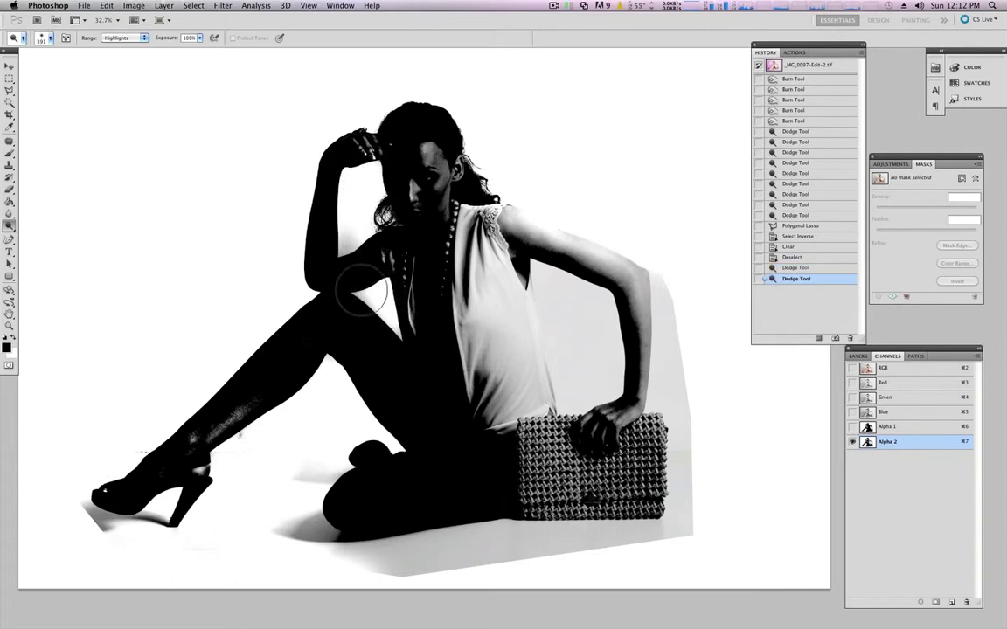
{"action": "mouse_move", "coordinate": [361, 291]}
{"action": "left_mouse_down"}
{"action": "mouse_move", "coordinate": [330, 273]}
{"action": "mouse_move", "coordinate": [350, 224]}
{"action": "mouse_move", "coordinate": [356, 245]}
{"action": "mouse_move", "coordinate": [327, 209]}
{"action": "left_mouse_up"}
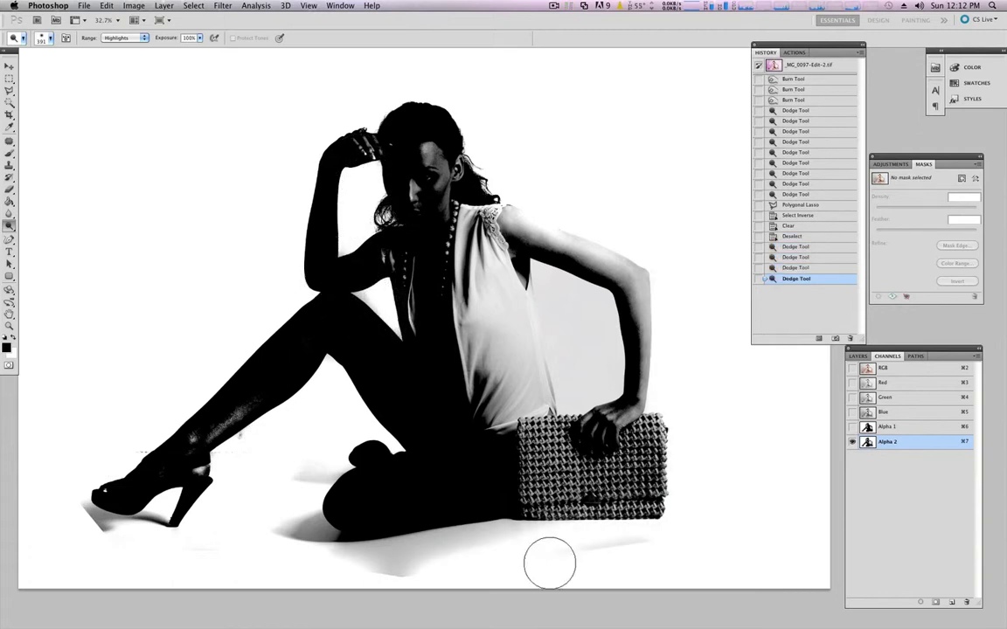
{"action": "mouse_move", "coordinate": [419, 537]}
{"action": "left_mouse_down"}
{"action": "mouse_move", "coordinate": [447, 555]}
{"action": "mouse_move", "coordinate": [364, 558]}
{"action": "mouse_move", "coordinate": [526, 541]}
{"action": "mouse_move", "coordinate": [467, 548]}
{"action": "left_mouse_up"}
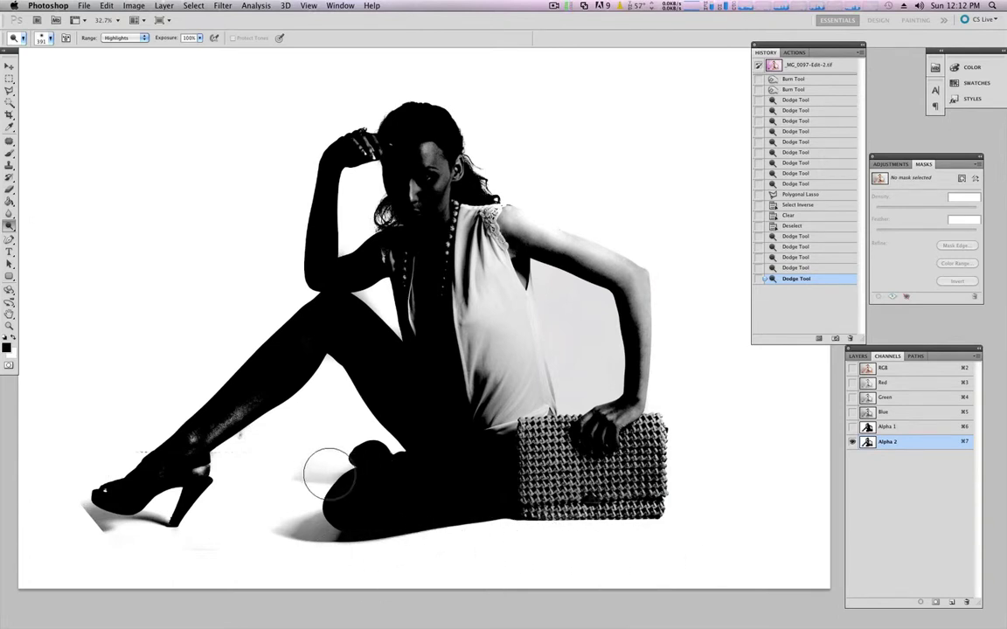
{"action": "left_click_drag", "start_coordinate": [245, 460], "coordinate": [231, 403]}
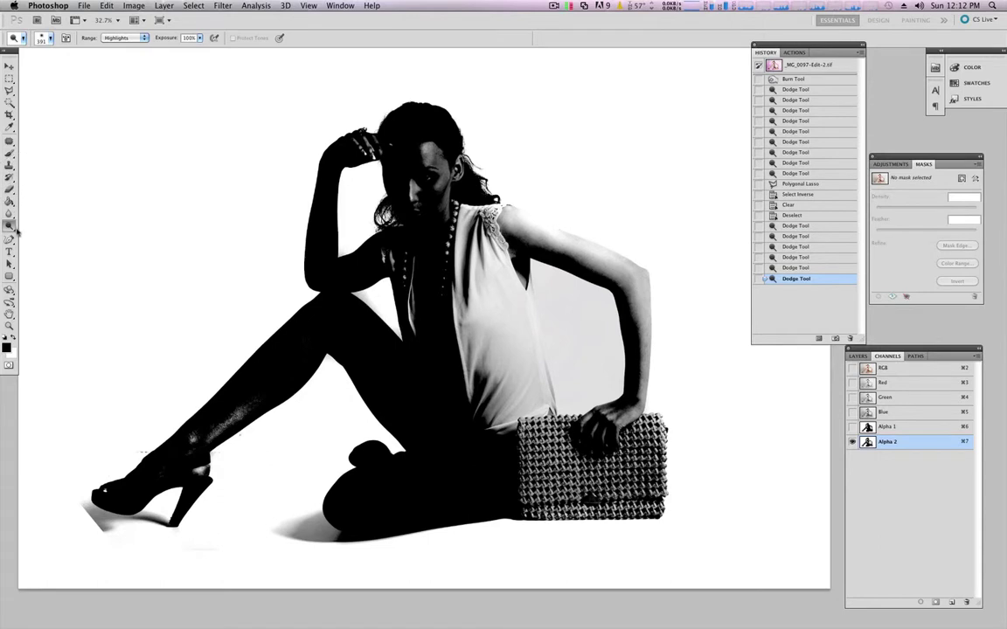
Burn the lower leg darker with the Burn Tool on Shadows.
{"action": "left_click", "coordinate": [9, 226]}
{"action": "left_click", "coordinate": [39, 235]}
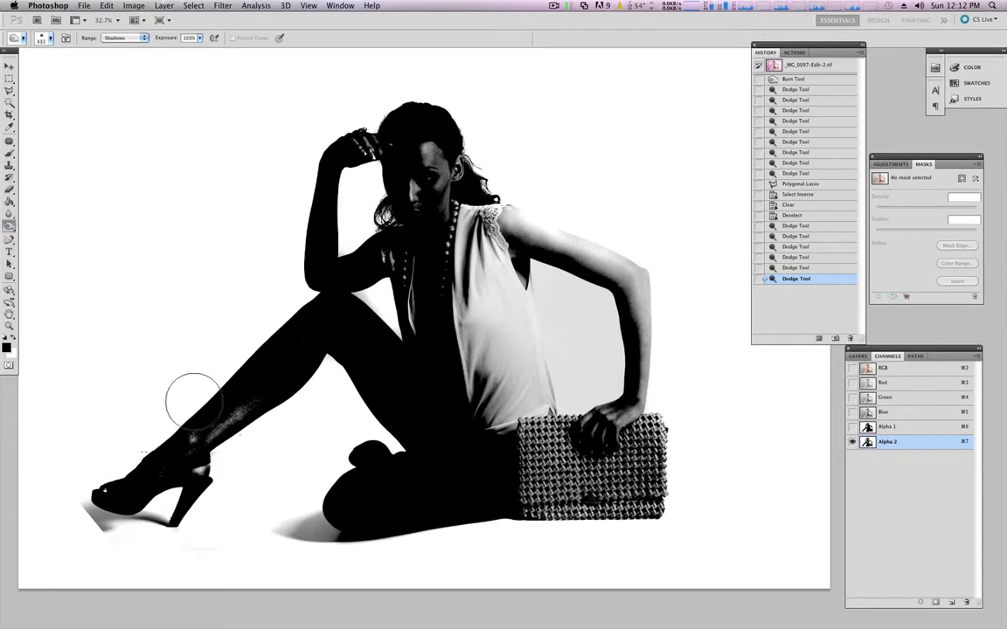
{"action": "left_click_drag", "start_coordinate": [226, 395], "coordinate": [202, 461]}
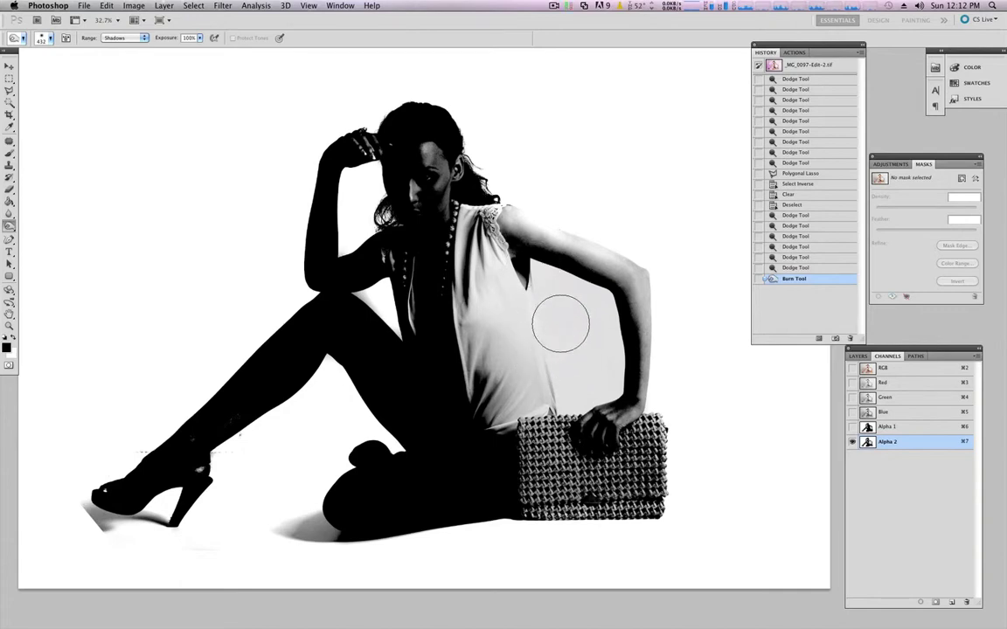
Zoom to 100% on the shirt and shoulder area.
{"action": "key", "text": "z"}
{"action": "left_click_drag", "start_coordinate": [488, 210], "coordinate": [533, 221]}
{"action": "key", "text": "space"}
{"action": "left_click_drag", "start_coordinate": [630, 417], "coordinate": [450, 262]}
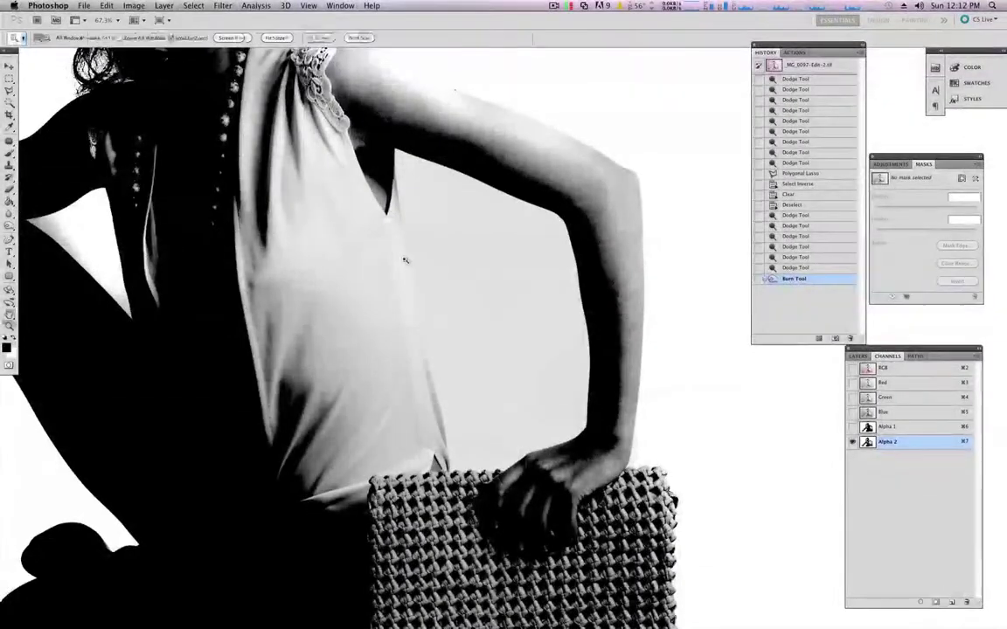
{"action": "left_click", "coordinate": [232, 37]}
Polygonal-lasso the gap between shirt and arm, clear it to white, and deselect.
{"action": "left_click", "coordinate": [9, 90]}
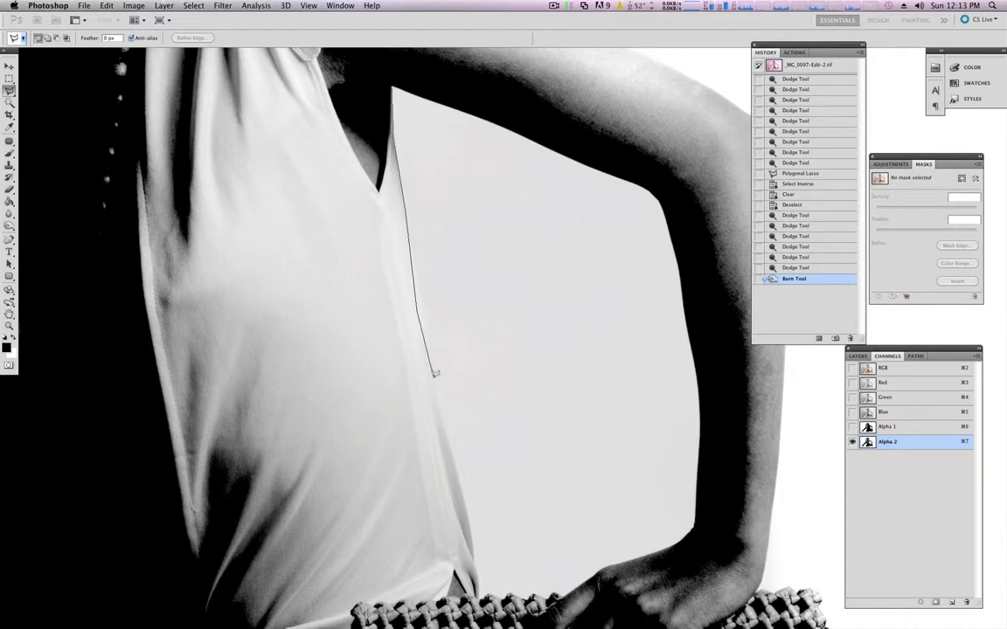
{"action": "left_click", "coordinate": [432, 382]}
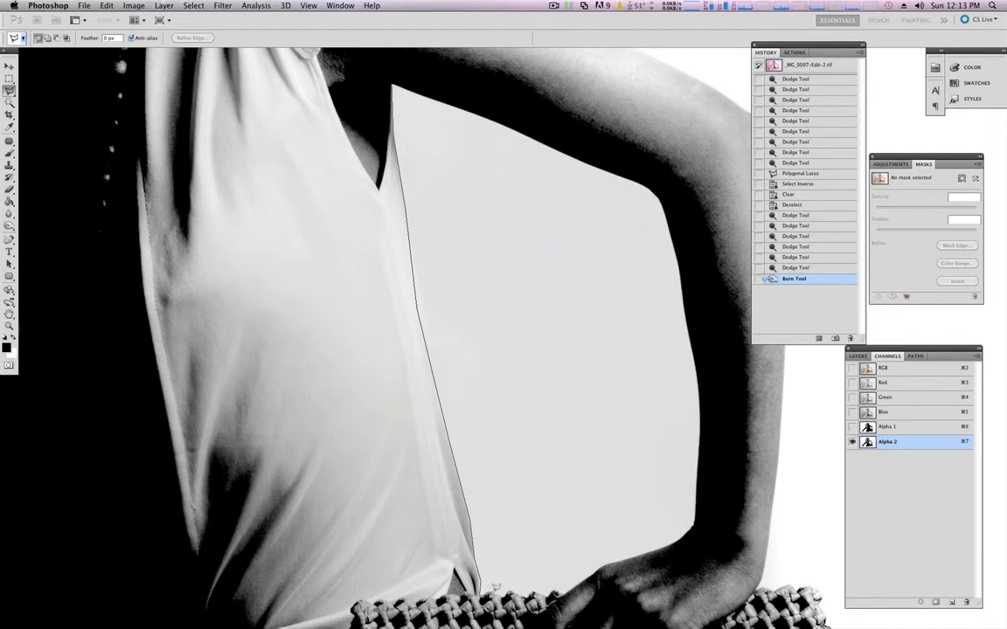
{"action": "left_click", "coordinate": [479, 584]}
{"action": "left_click", "coordinate": [619, 463]}
{"action": "double_click", "coordinate": [477, 138]}
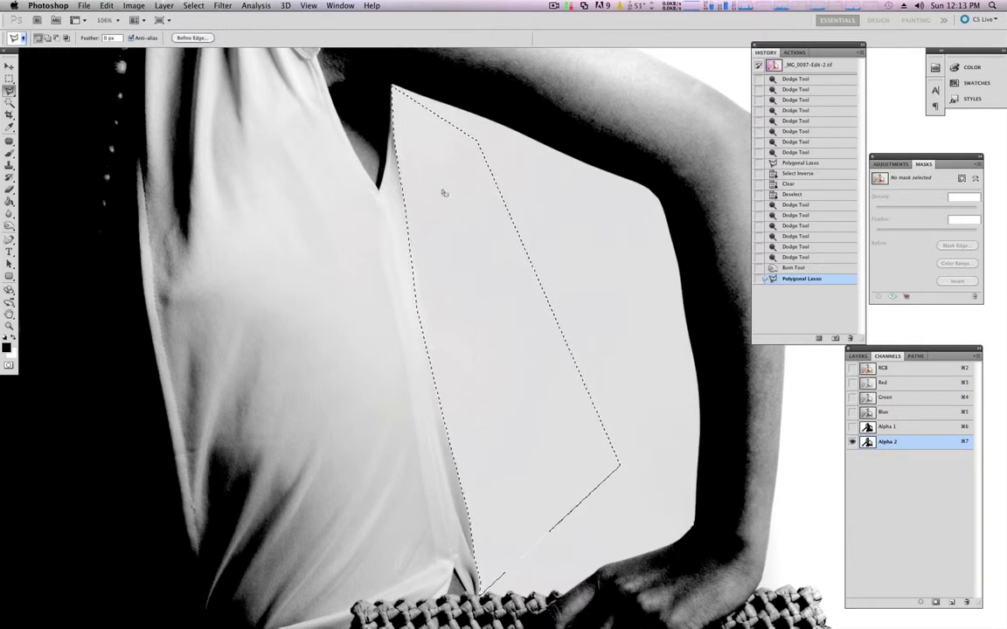
{"action": "key", "text": "Delete"}
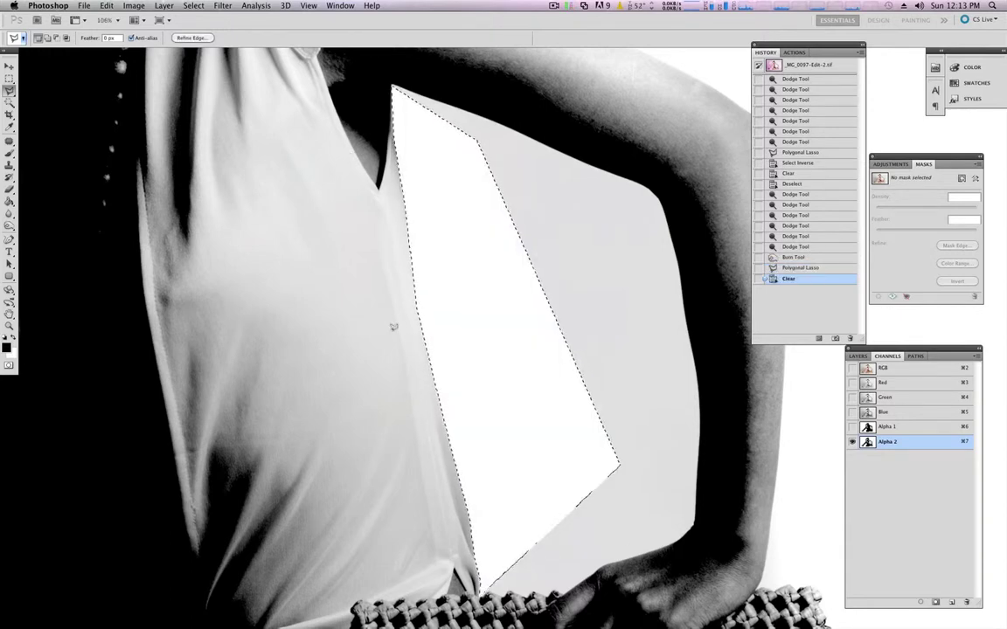
{"action": "right_click", "coordinate": [461, 282]}
{"action": "left_click", "coordinate": [486, 285]}
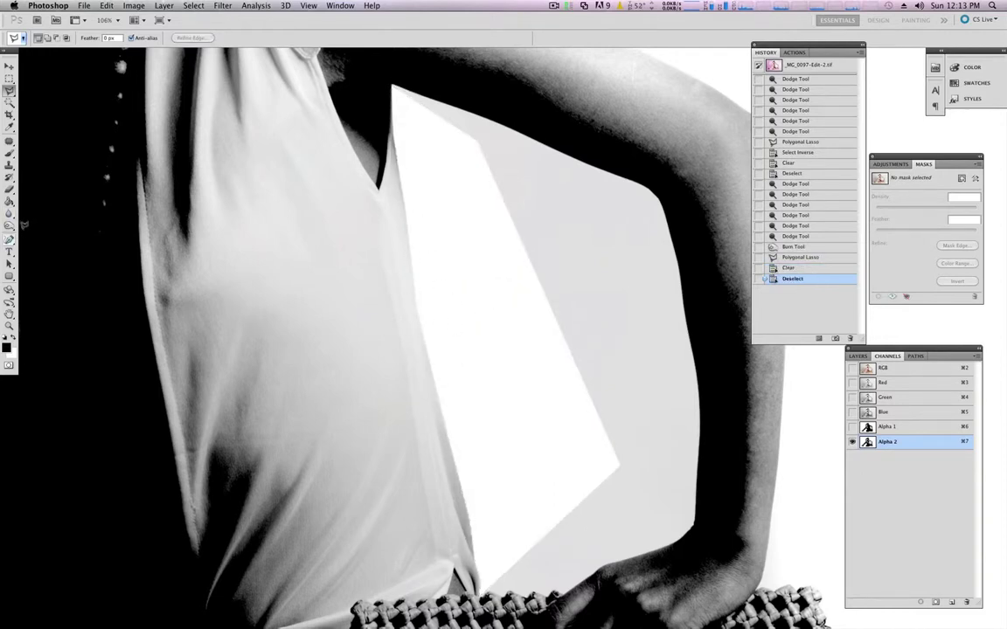
{"action": "left_click_drag", "start_coordinate": [9, 225], "coordinate": [54, 237]}
Burn the shirt's upper left with Midtones range, then zoom out to view legs and bag.
{"action": "left_click", "coordinate": [123, 37]}
{"action": "left_click", "coordinate": [123, 46]}
{"action": "mouse_move", "coordinate": [359, 314]}
{"action": "left_mouse_down"}
{"action": "mouse_move", "coordinate": [382, 303]}
{"action": "mouse_move", "coordinate": [372, 390]}
{"action": "left_mouse_up"}
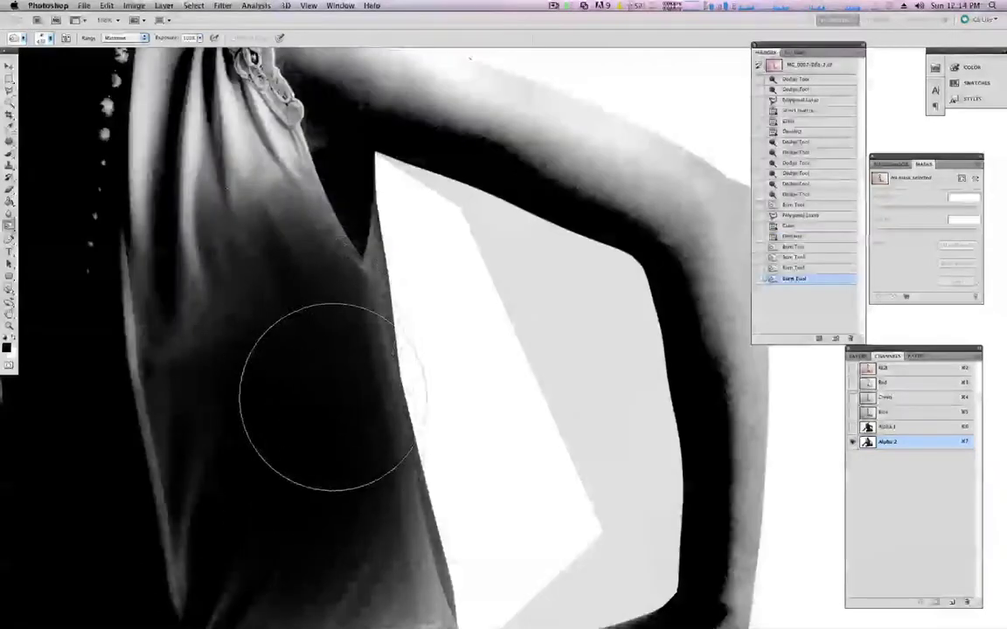
{"action": "mouse_move", "coordinate": [326, 416]}
{"action": "left_mouse_down"}
{"action": "mouse_move", "coordinate": [292, 224]}
{"action": "mouse_move", "coordinate": [122, 100]}
{"action": "left_mouse_up"}
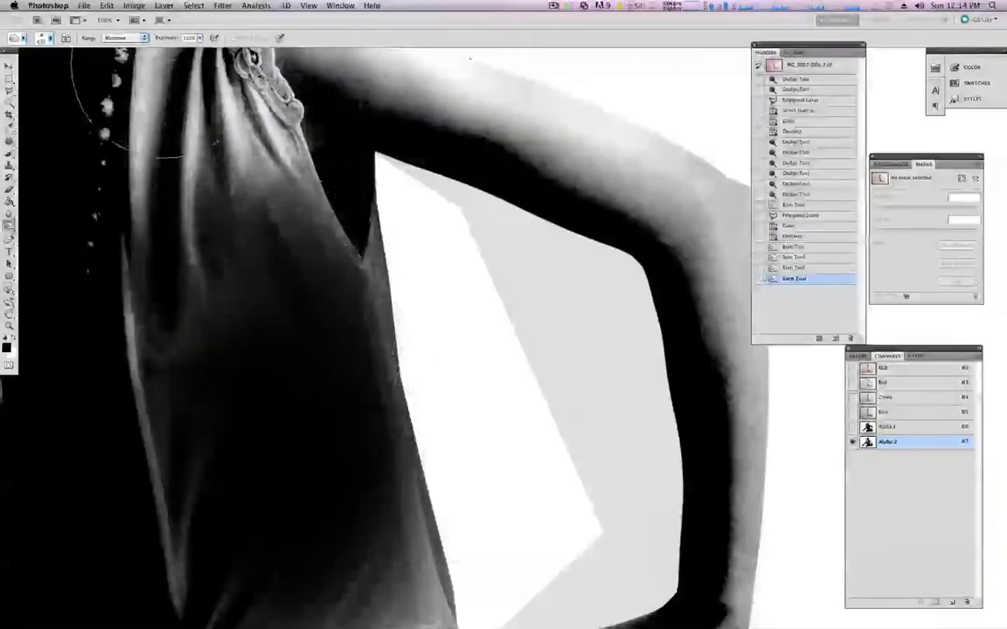
{"action": "left_click_drag", "start_coordinate": [213, 416], "coordinate": [264, 378]}
{"action": "key", "text": "z"}
{"action": "left_click", "coordinate": [291, 364], "text": "alt"}
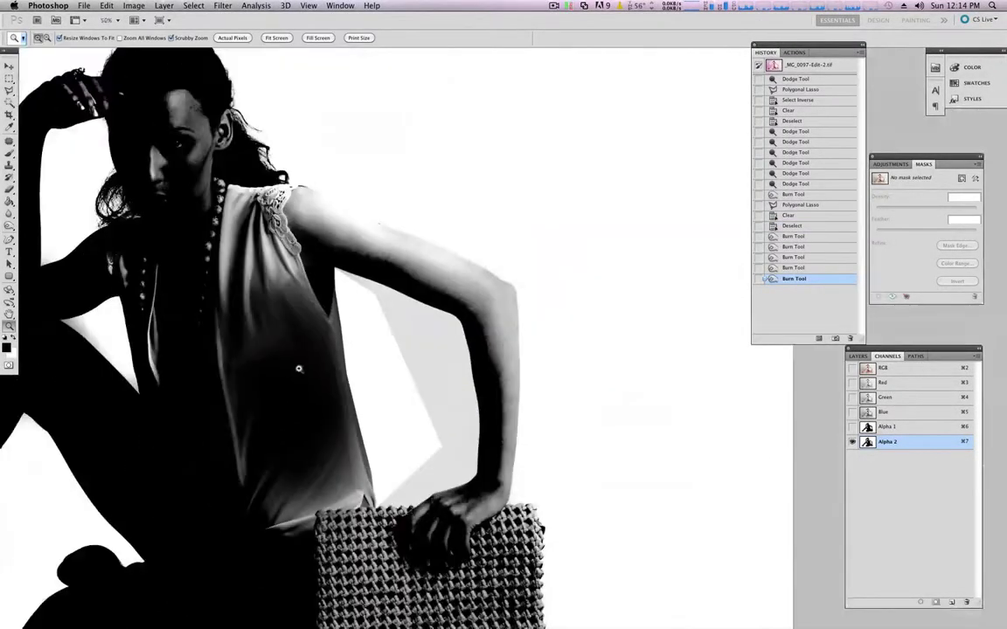
{"action": "key", "text": "h"}
{"action": "left_click_drag", "start_coordinate": [198, 314], "coordinate": [383, 202]}
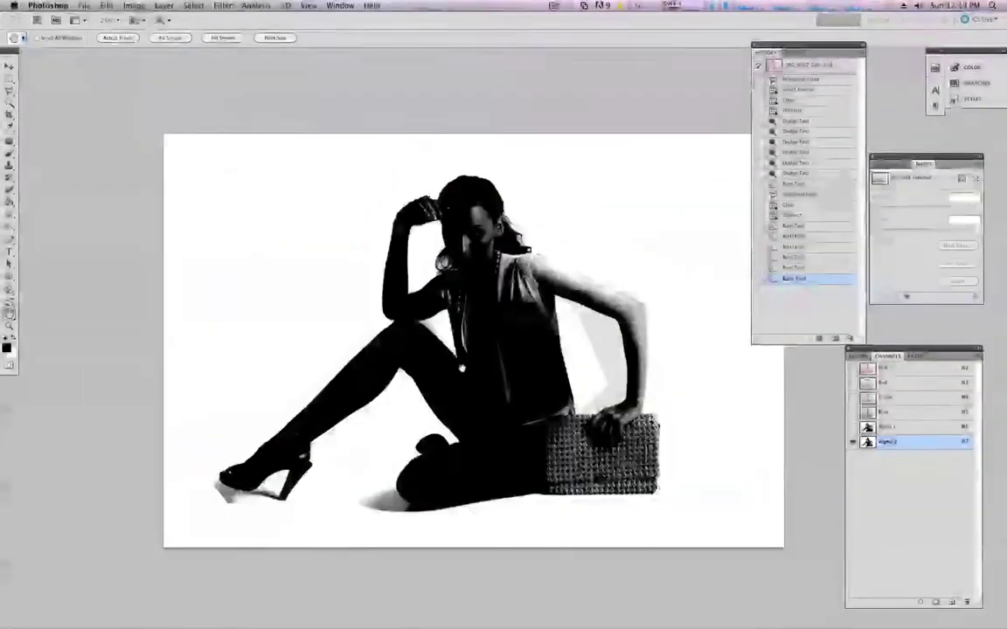
{"action": "left_click_drag", "start_coordinate": [790, 431], "coordinate": [685, 431]}
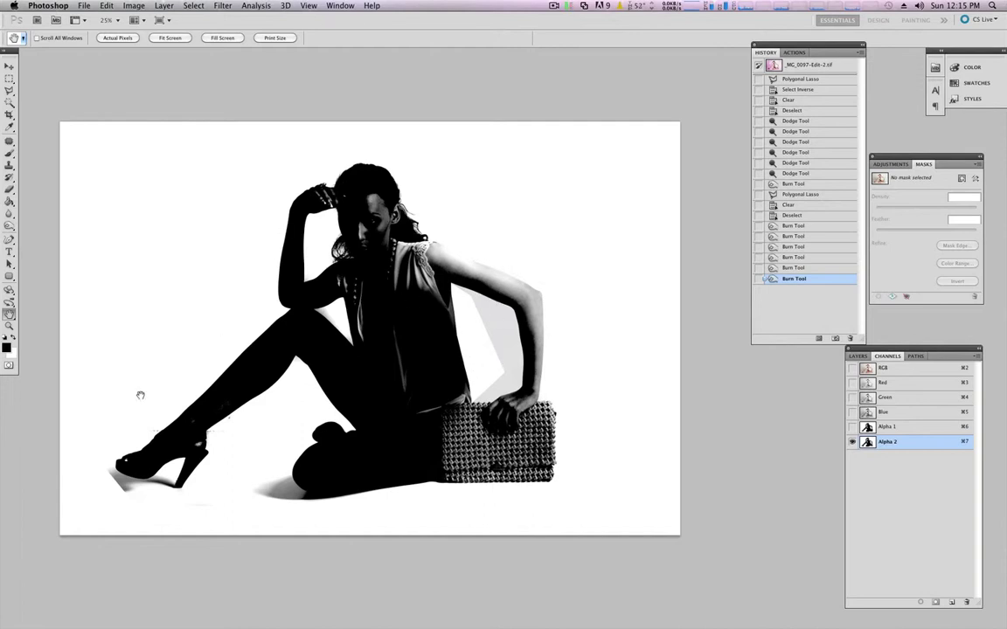
{"action": "left_click_drag", "start_coordinate": [491, 400], "coordinate": [458, 430]}
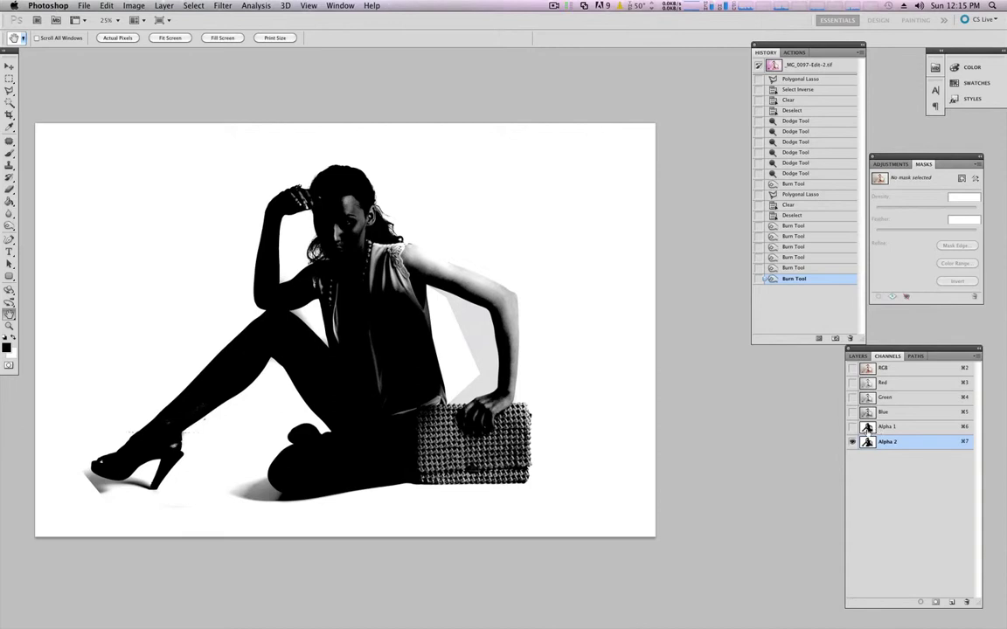
Show the Alpha 1 silhouette channel, zoomed in on the head and shoulders.
{"action": "left_click", "coordinate": [868, 428]}
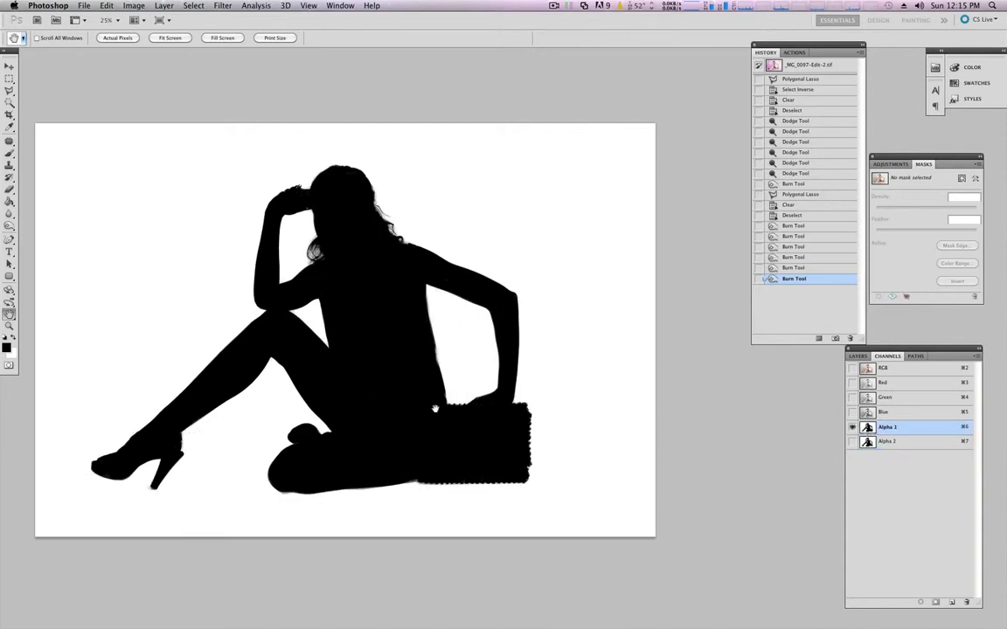
{"action": "left_click_drag", "start_coordinate": [433, 360], "coordinate": [566, 443]}
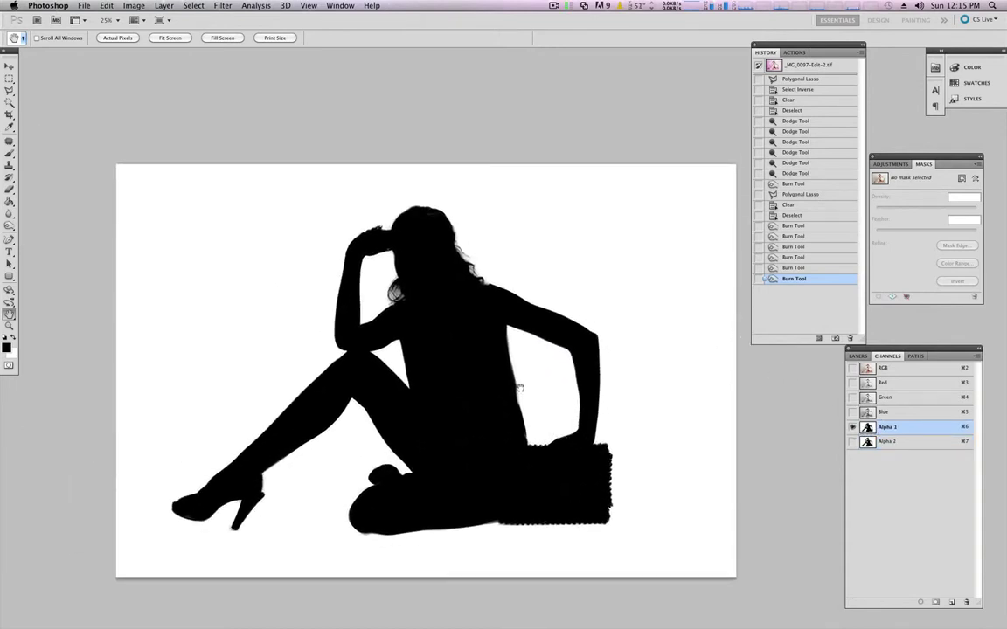
{"action": "key", "text": "z"}
{"action": "left_click", "coordinate": [445, 328]}
{"action": "left_click", "coordinate": [444, 328]}
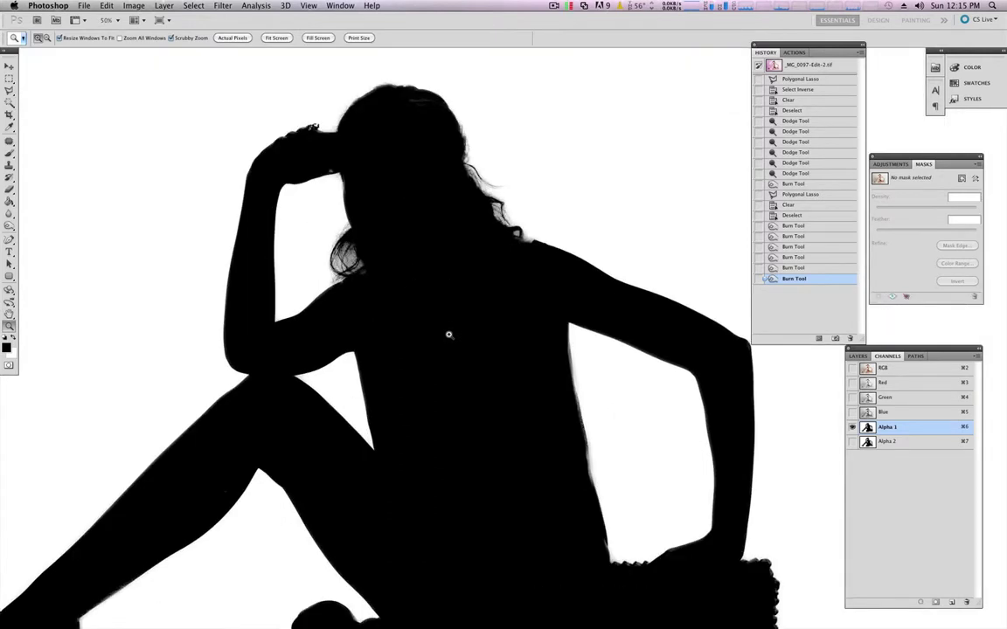
{"action": "key", "text": "h"}
{"action": "left_click_drag", "start_coordinate": [489, 395], "coordinate": [535, 275]}
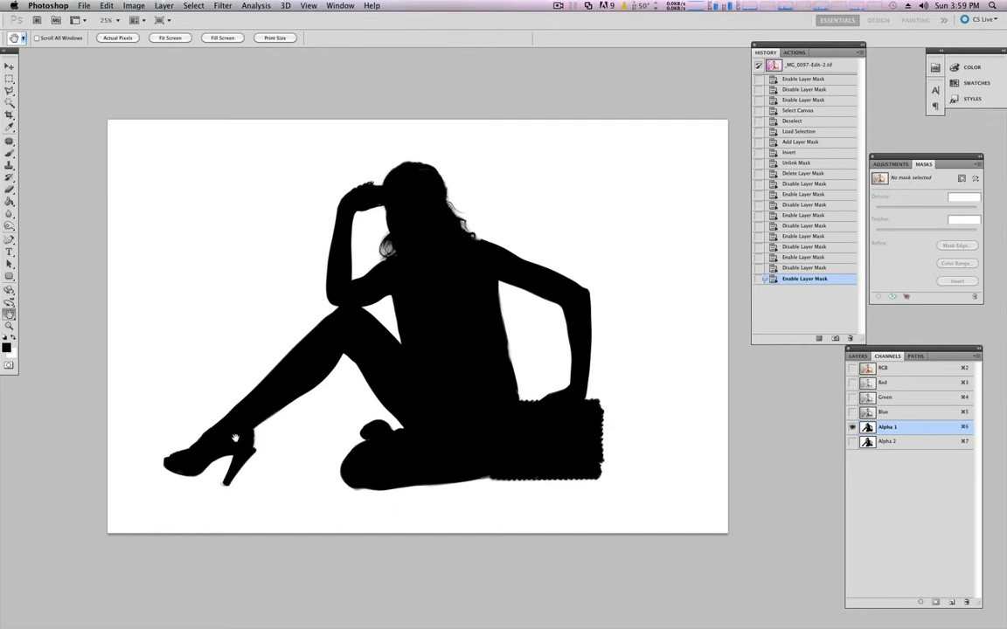
Load Alpha 1 as a selection and return to the Layers list.
{"action": "left_click_drag", "start_coordinate": [234, 437], "coordinate": [211, 427]}
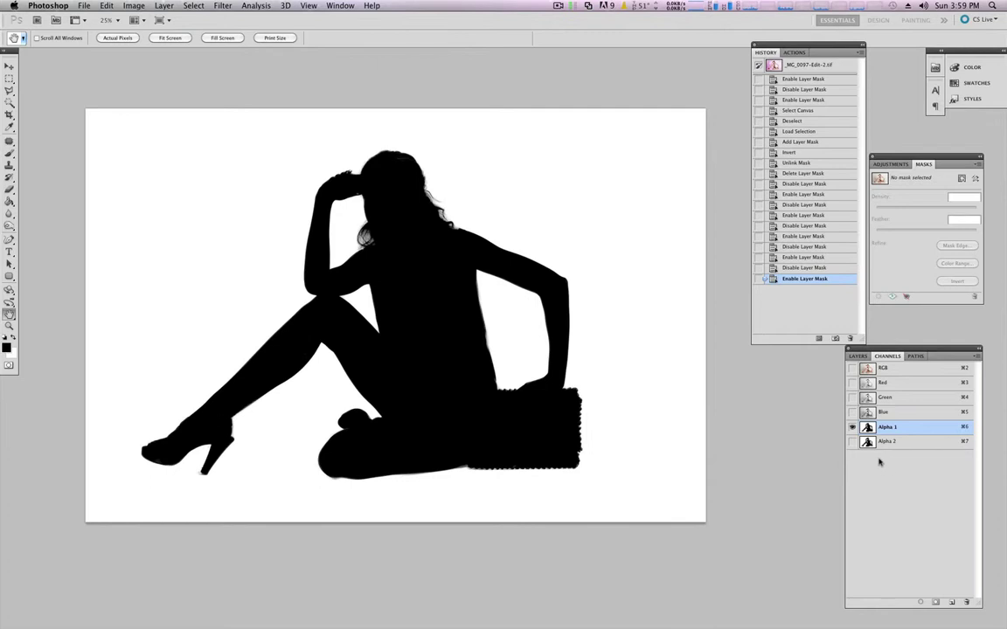
{"action": "left_click", "coordinate": [867, 426], "text": "super"}
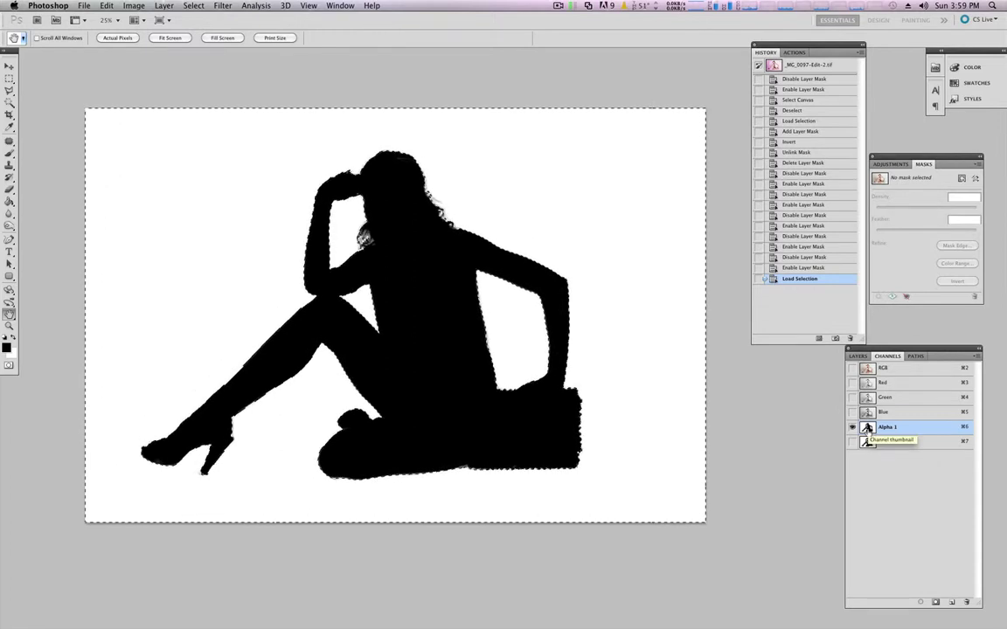
{"action": "left_click", "coordinate": [856, 357]}
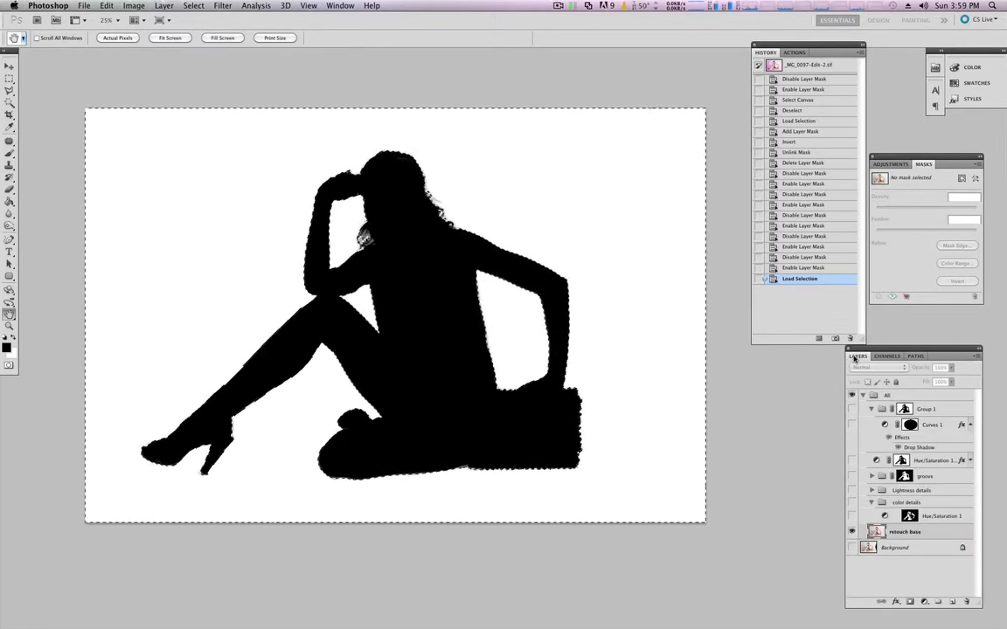
Add an inverted silhouette mask to the retouch base layer.
{"action": "left_click", "coordinate": [875, 531]}
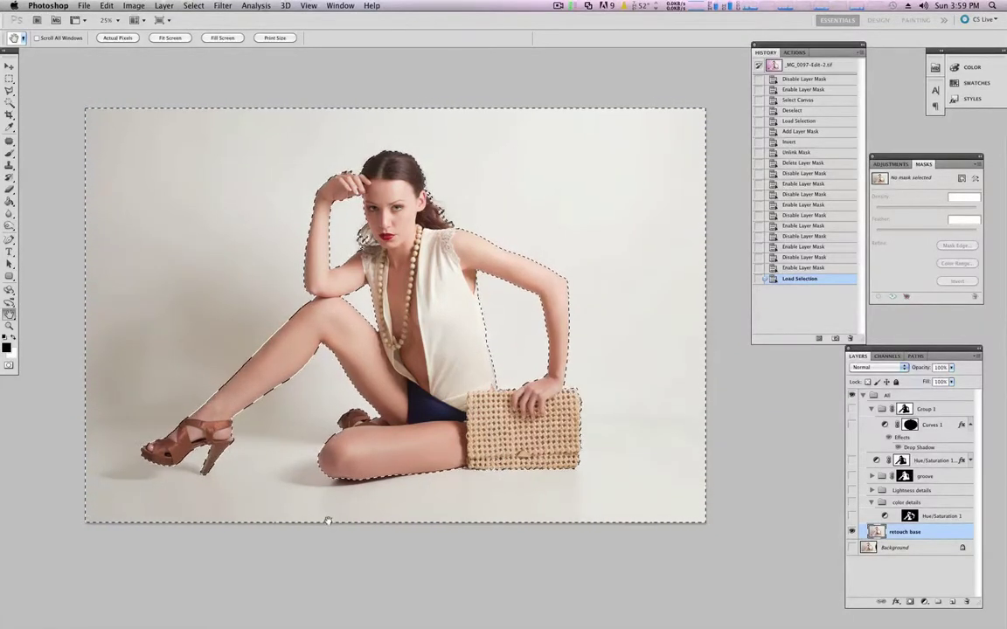
{"action": "left_click", "coordinate": [908, 602]}
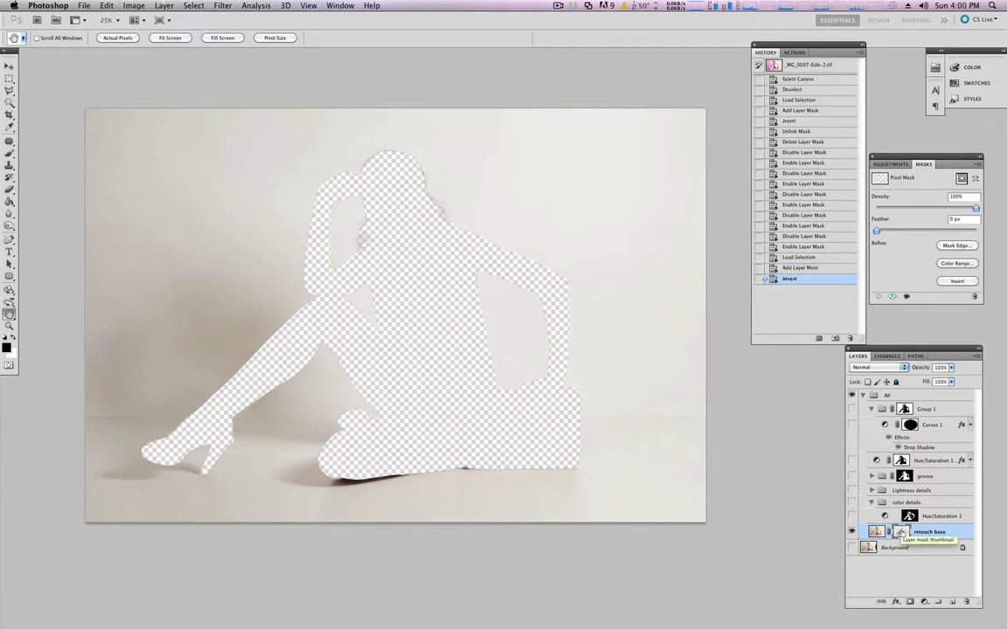
{"action": "key", "text": "ctrl+i"}
Unlink the retouch base mask and delete it without applying.
{"action": "left_click", "coordinate": [889, 531]}
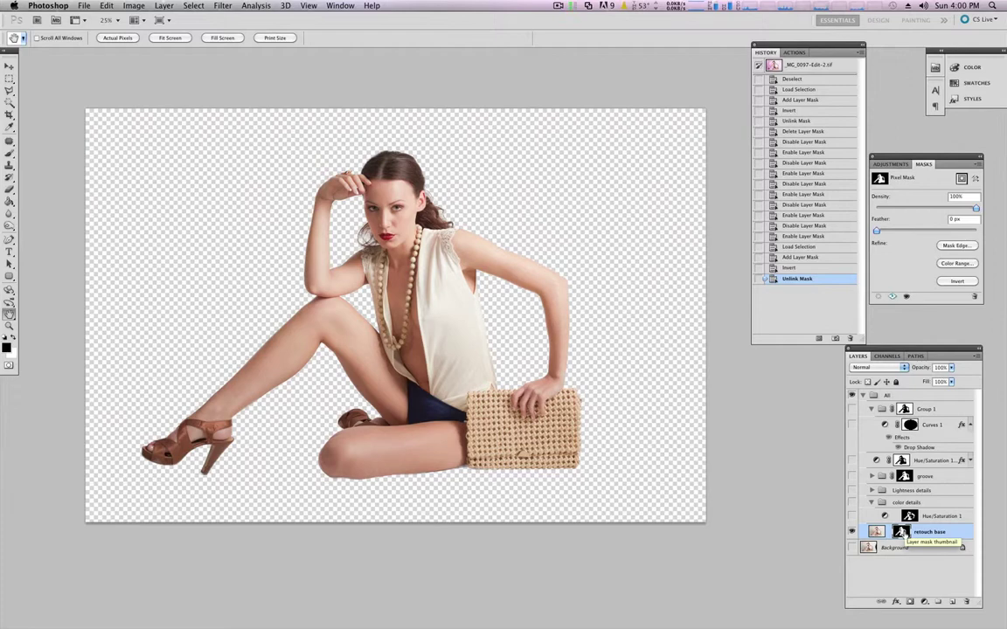
{"action": "mouse_move", "coordinate": [900, 531]}
{"action": "left_mouse_down"}
{"action": "mouse_move", "coordinate": [913, 594]}
{"action": "mouse_move", "coordinate": [966, 601]}
{"action": "left_mouse_up"}
{"action": "left_click", "coordinate": [468, 210]}
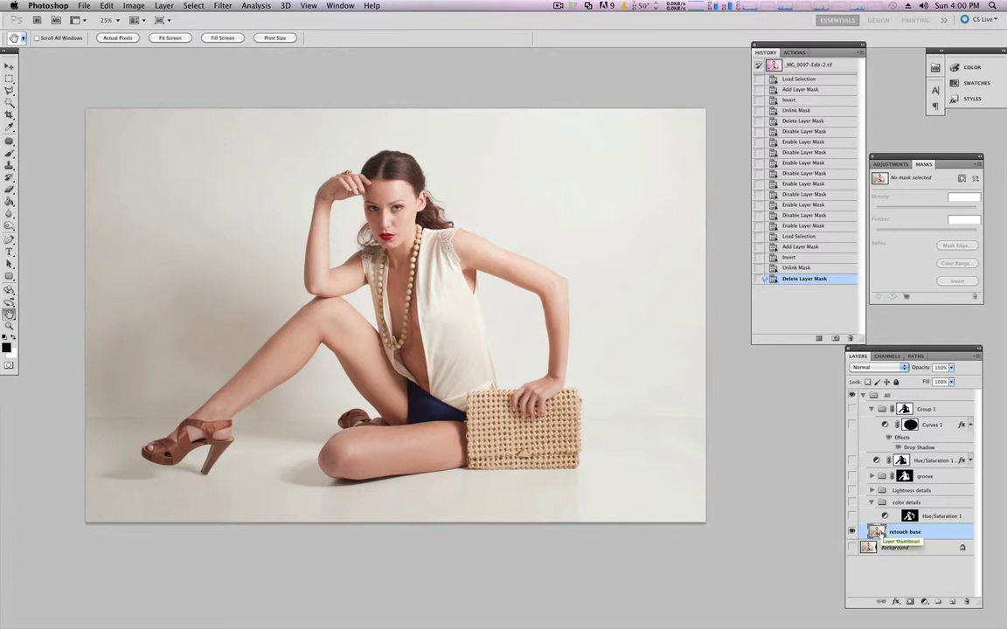
Show the colour layers, delete the Hue/Saturation mask, and enable the pink Hue/Saturation 1 copy.
{"action": "left_click_drag", "start_coordinate": [851, 516], "coordinate": [854, 461]}
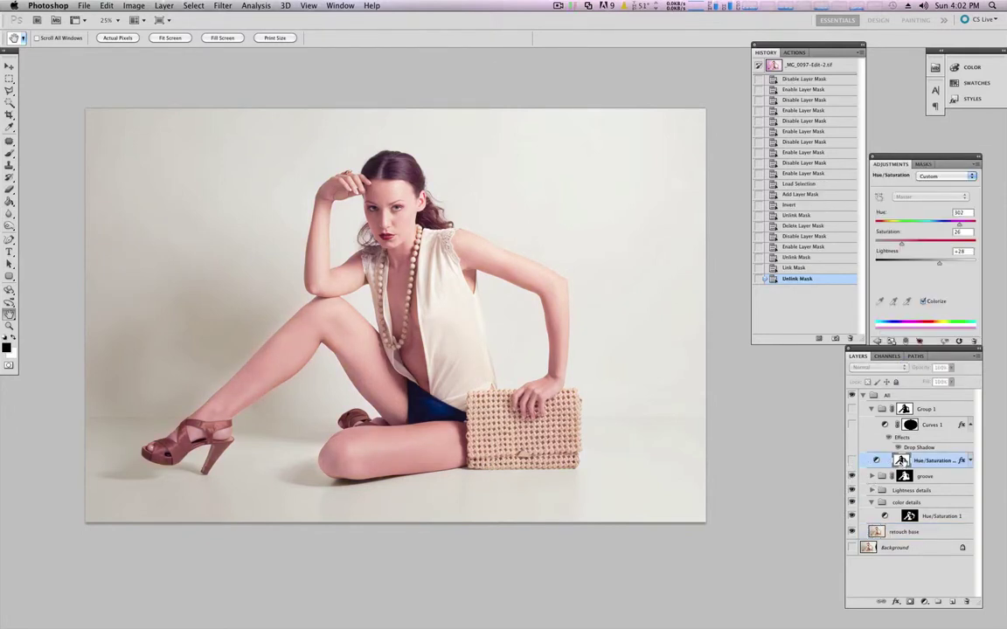
{"action": "left_click_drag", "start_coordinate": [900, 461], "coordinate": [968, 601]}
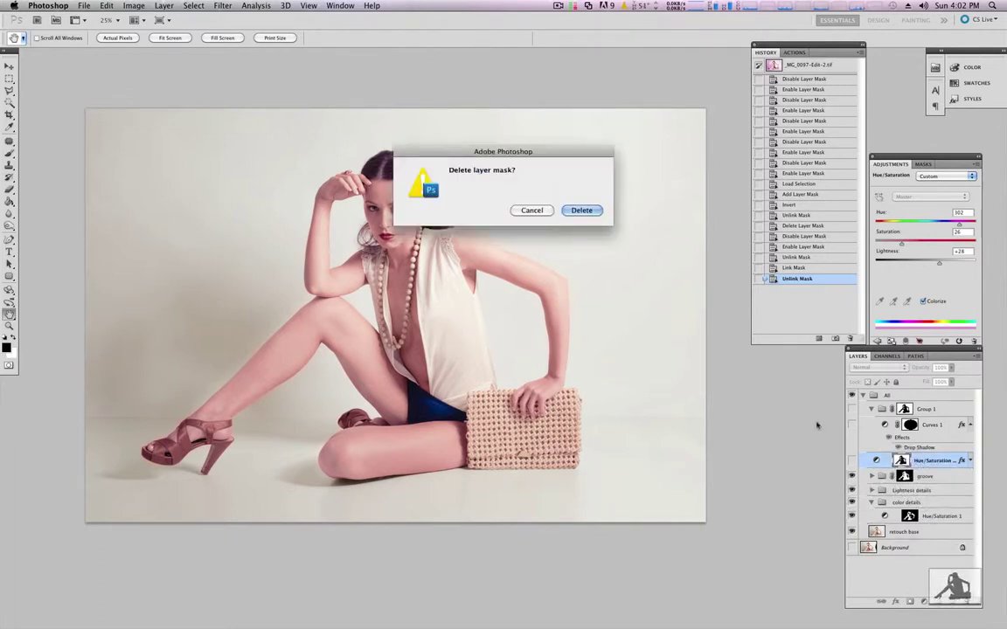
{"action": "left_click", "coordinate": [580, 209]}
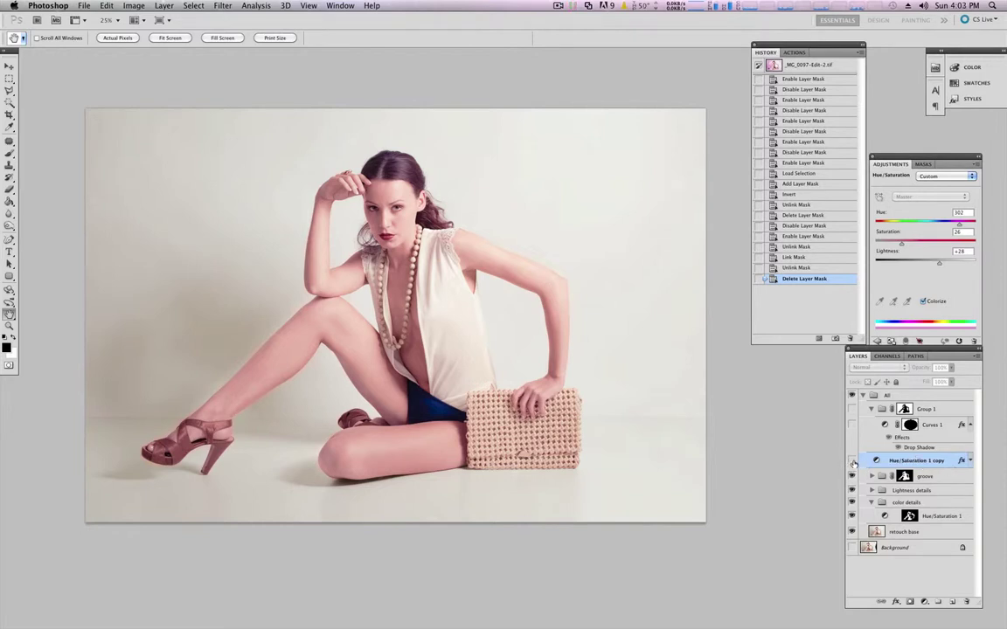
{"action": "left_click", "coordinate": [853, 462]}
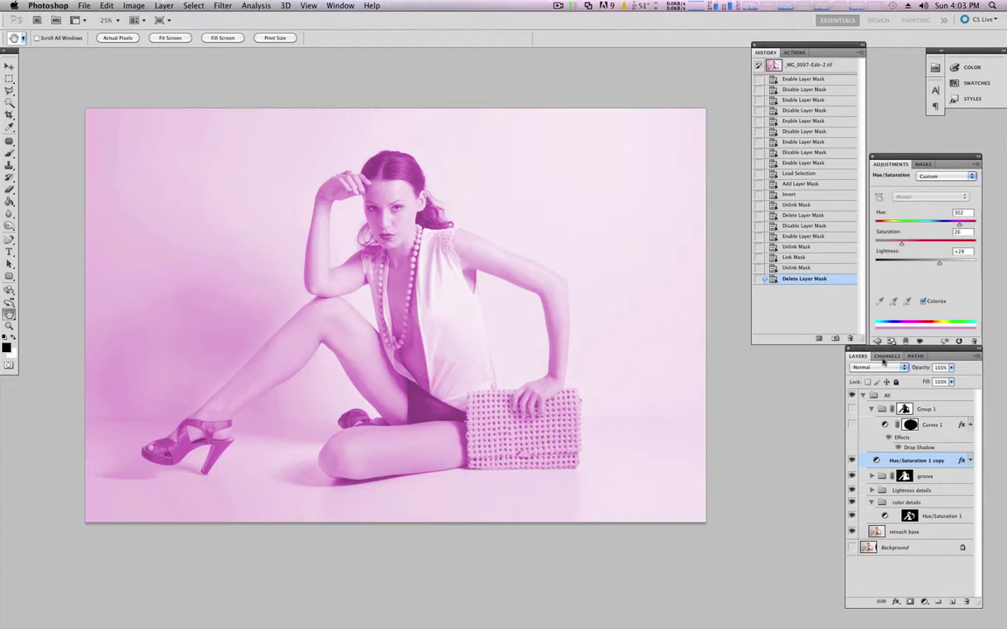
Load the Alpha 1 channel as a selection and return to the Layers list.
{"action": "left_click", "coordinate": [887, 356]}
{"action": "left_click", "coordinate": [900, 428]}
{"action": "key", "text": "super+alt+6"}
{"action": "left_click", "coordinate": [857, 355]}
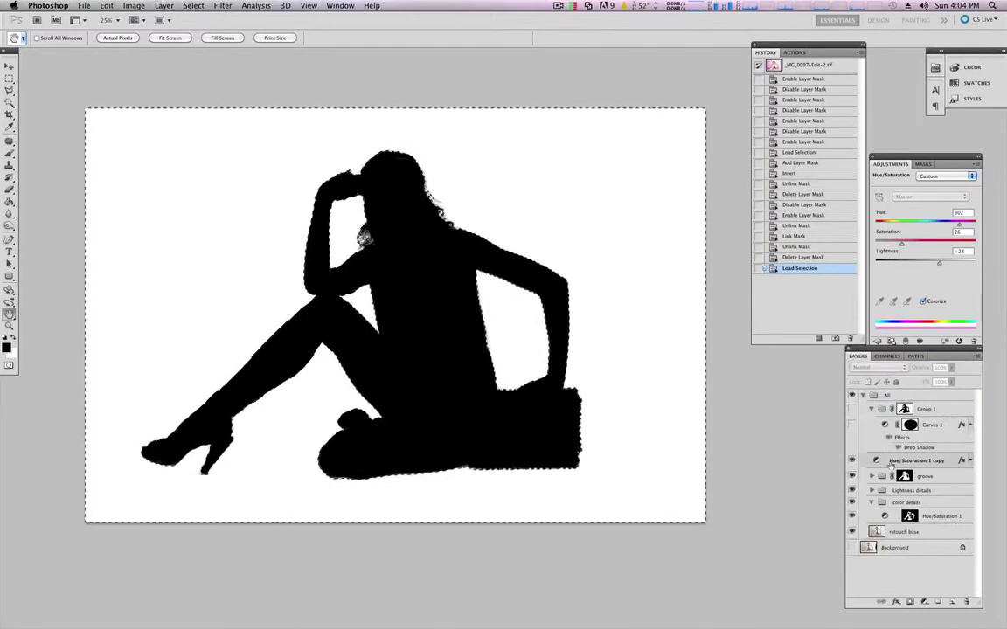
Add a silhouette mask to Hue/Saturation 1 copy and view the image at Actual Pixels.
{"action": "left_click", "coordinate": [874, 461]}
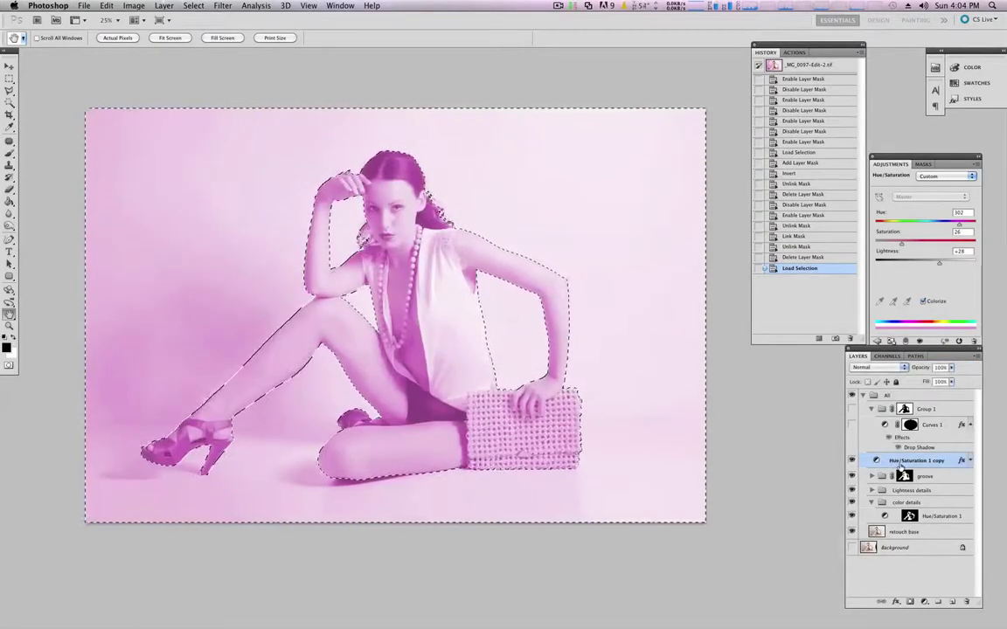
{"action": "left_click", "coordinate": [909, 603]}
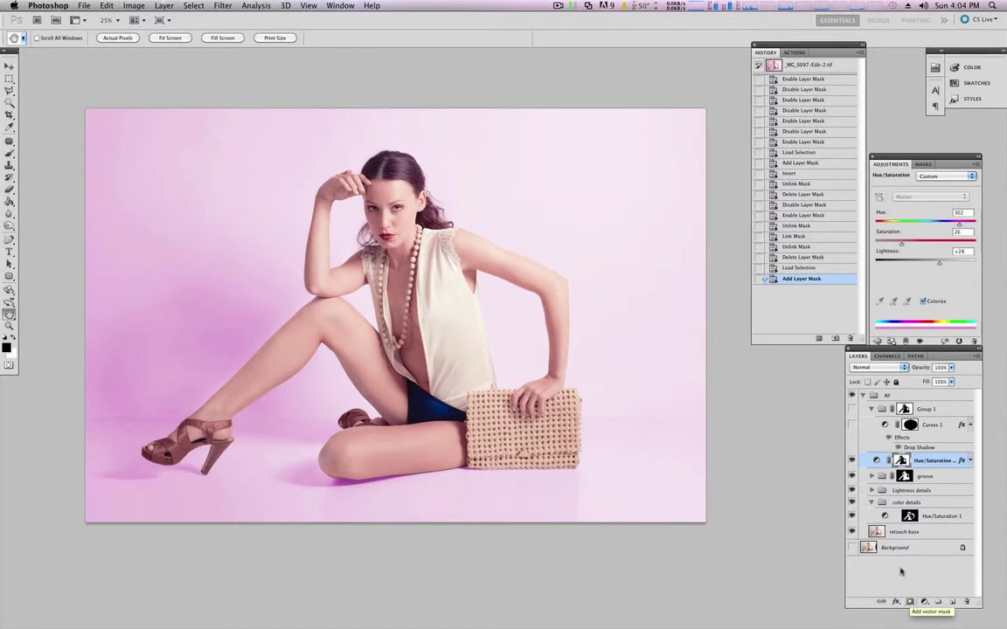
{"action": "right_click", "coordinate": [368, 226]}
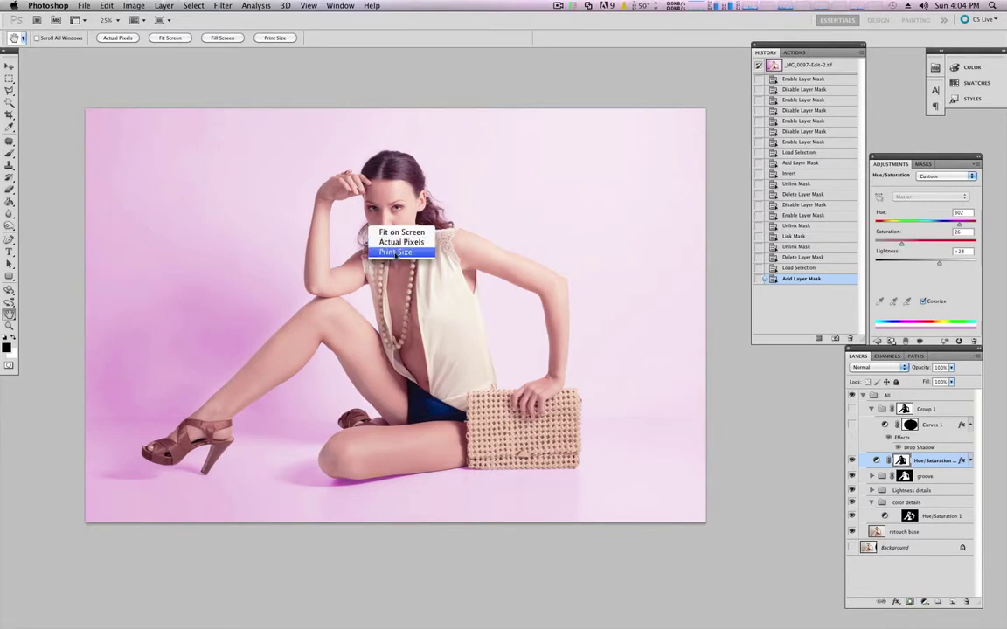
{"action": "left_click", "coordinate": [394, 242]}
Open the Refine Mask dialog via Mask Edge in the Masks panel.
{"action": "scroll", "coordinate": [448, 297], "scroll_direction": "up", "scroll_amount": 10}
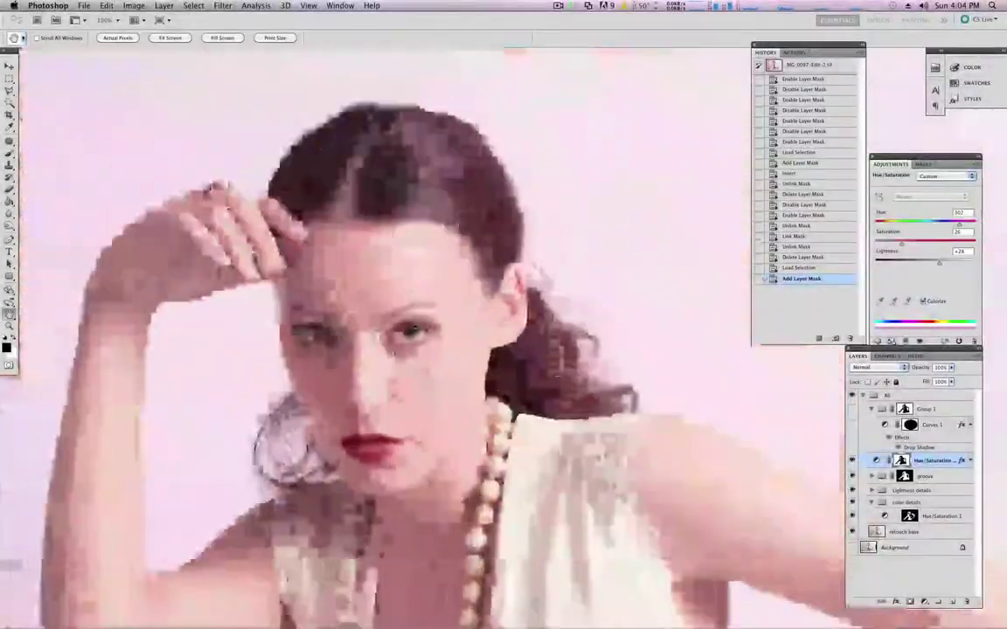
{"action": "scroll", "coordinate": [375, 332], "scroll_direction": "up", "scroll_amount": 4}
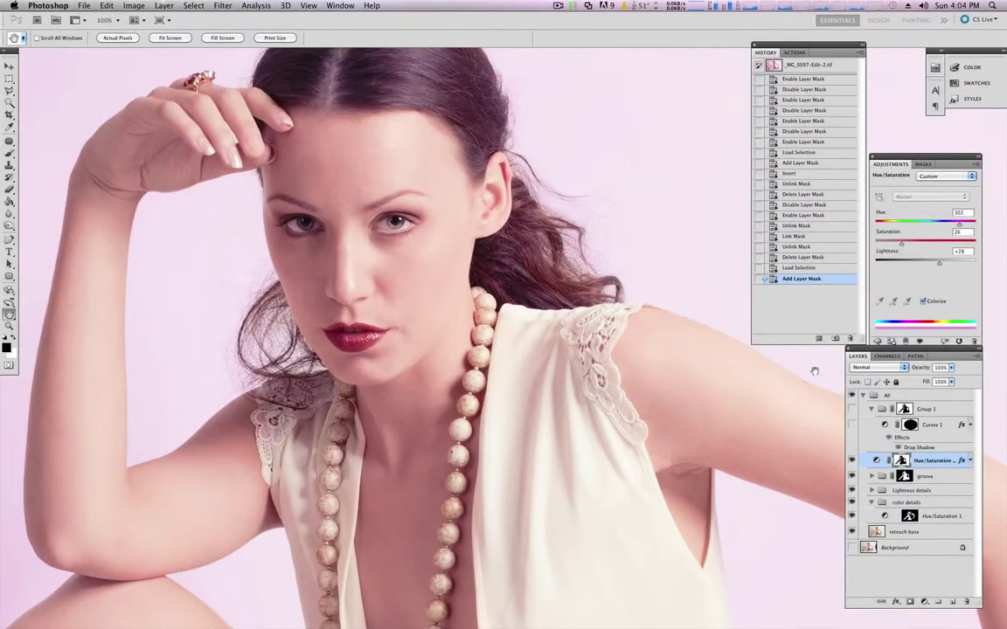
{"action": "left_click", "coordinate": [923, 164]}
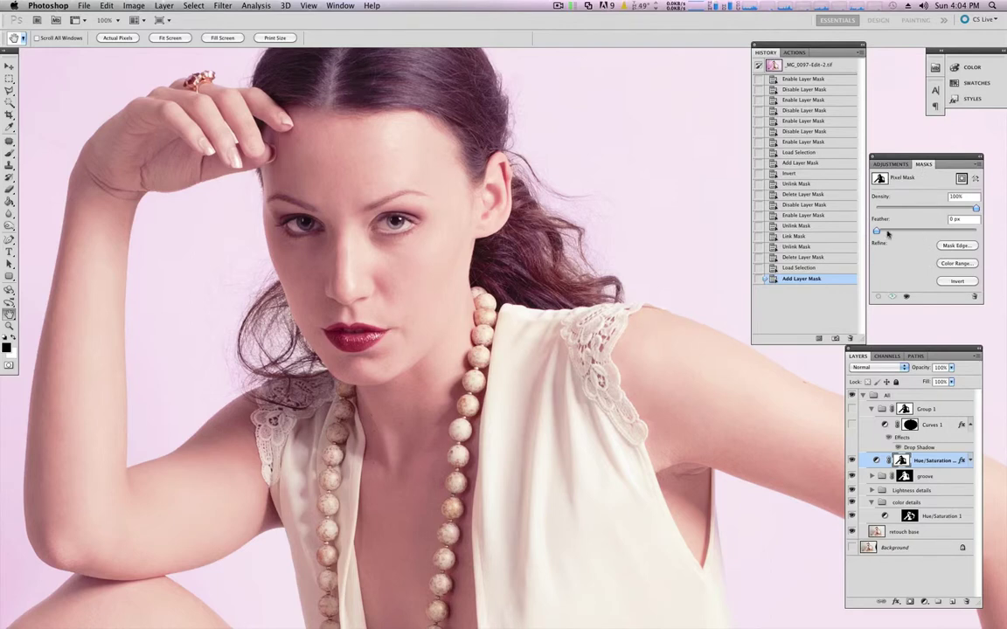
{"action": "left_click", "coordinate": [954, 246]}
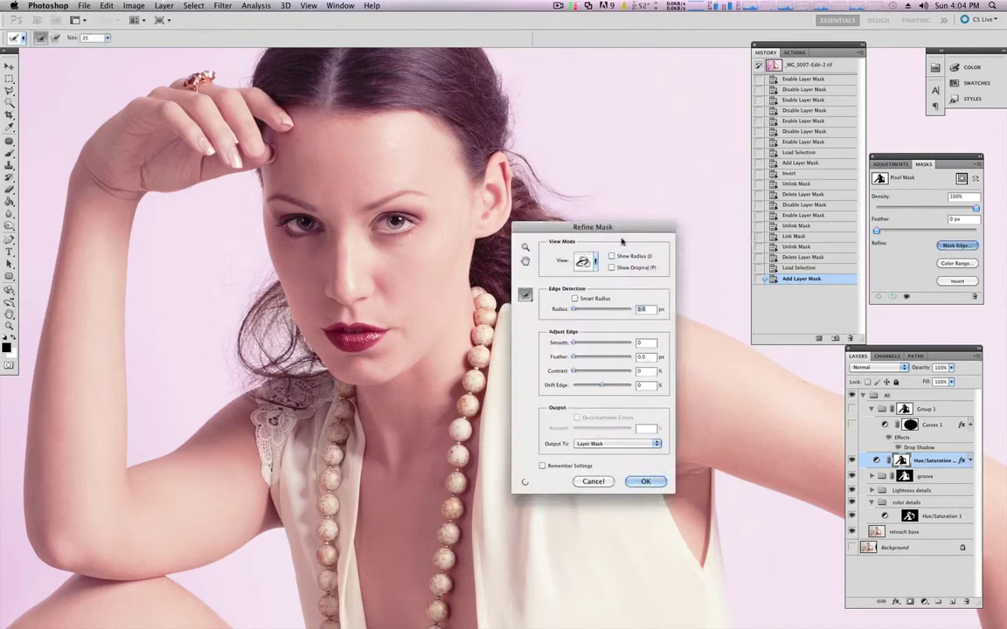
Cancel the Refine Mask dialog and pan down to the model's legs and knee.
{"action": "left_click", "coordinate": [593, 482]}
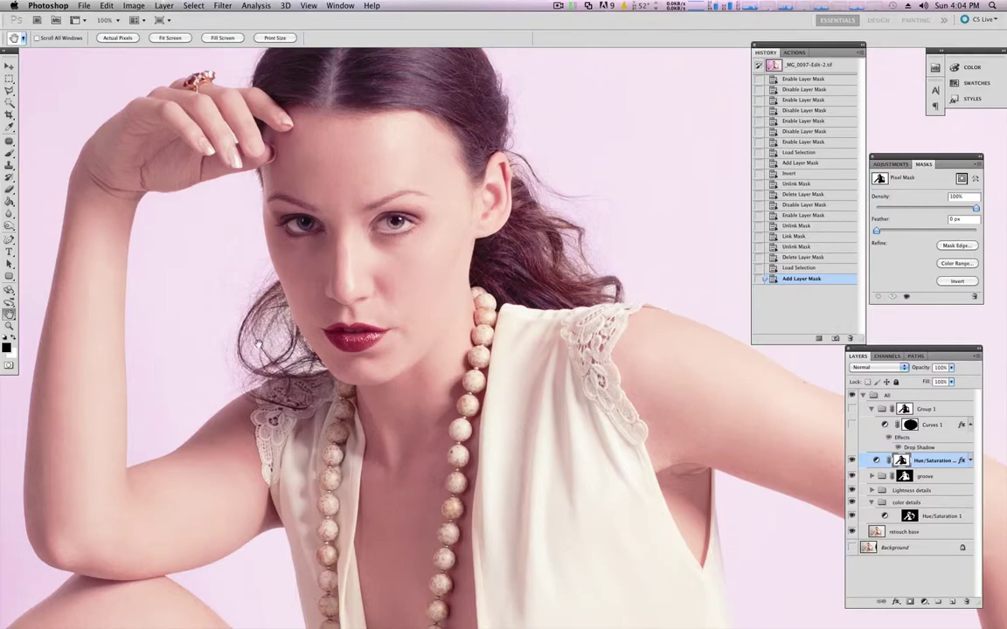
{"action": "left_click_drag", "start_coordinate": [470, 246], "coordinate": [558, 409]}
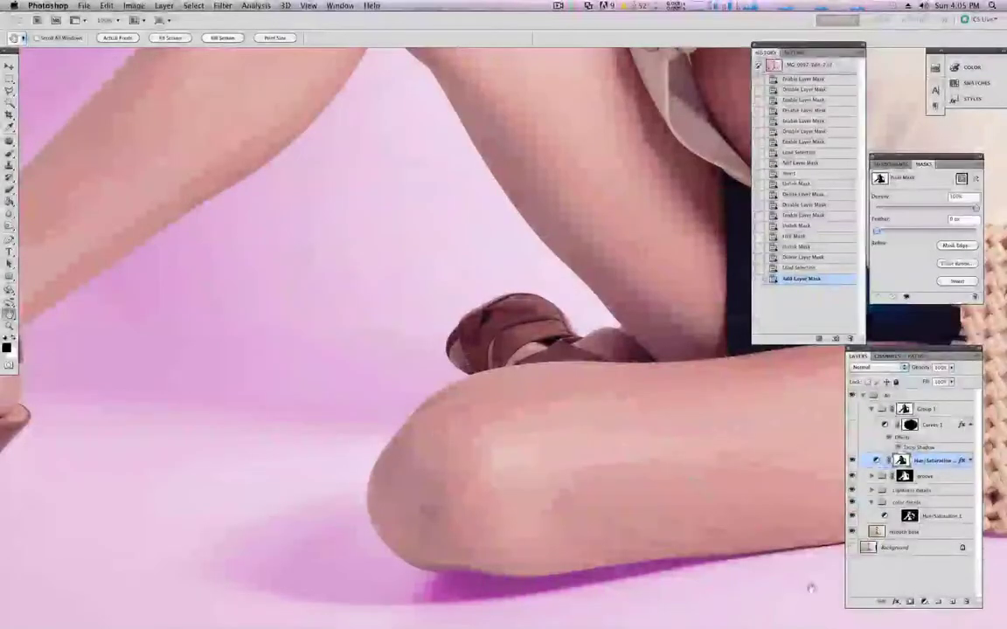